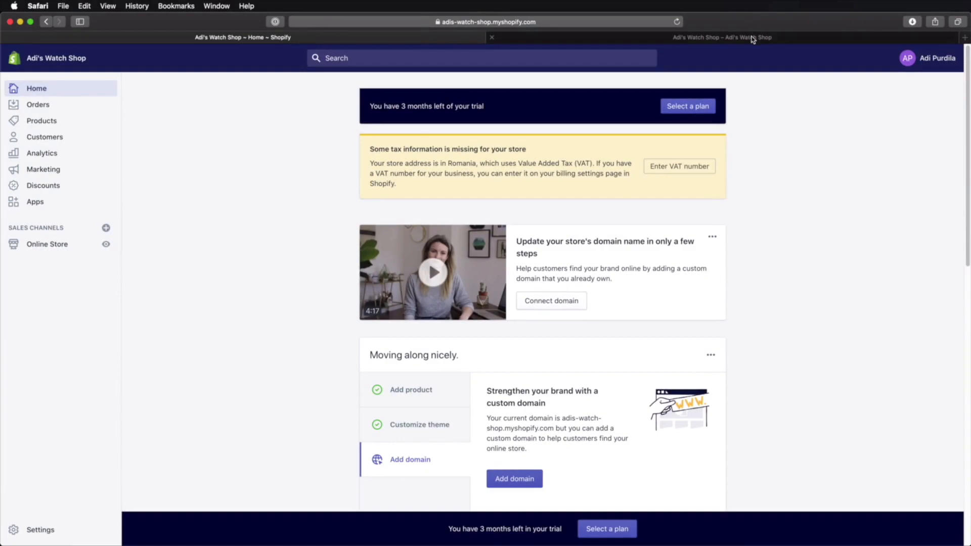
- Examine the live store preview's home page, from the banner slider through Featured Products to the Special Edition section
left_click(752, 37)
scroll(737, 287, "down", 5)
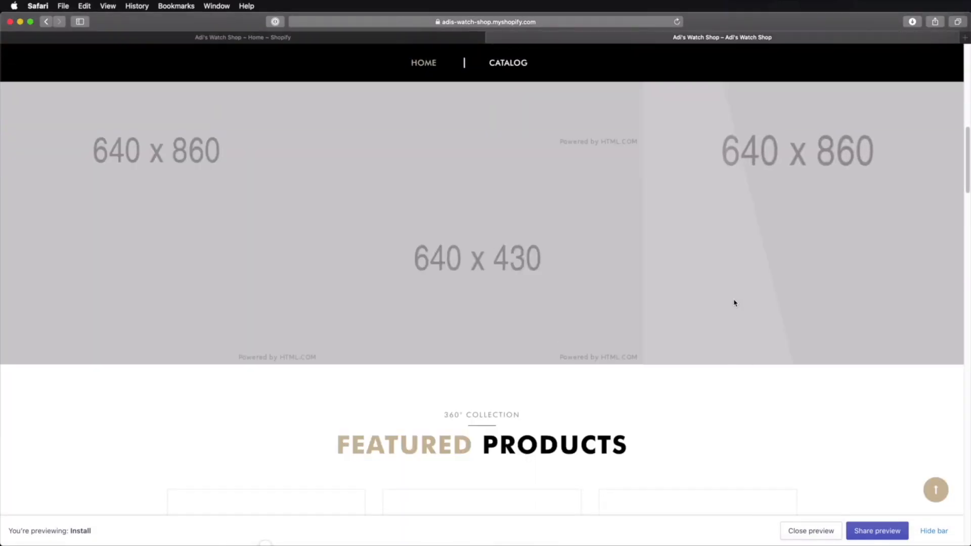
scroll(733, 303, "down", 10)
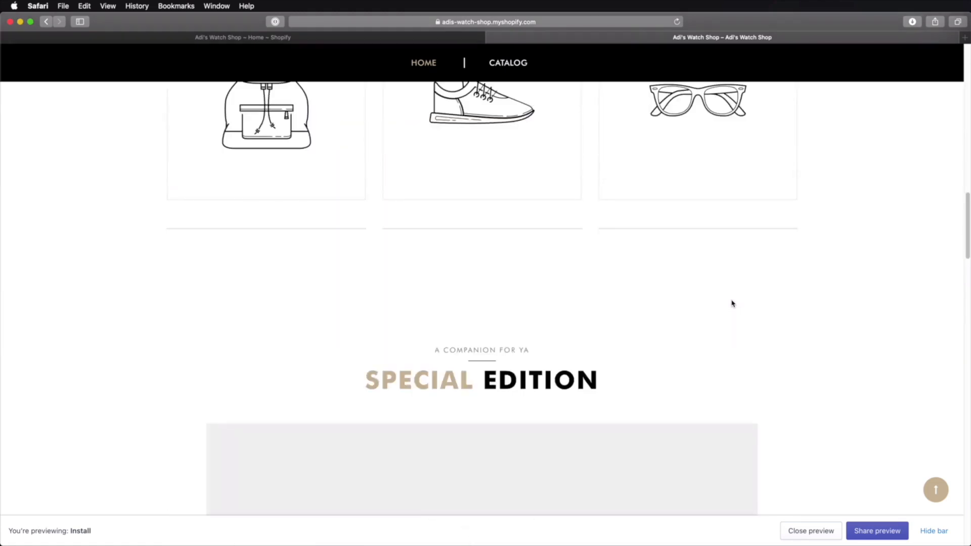
scroll(817, 296, "down", 5)
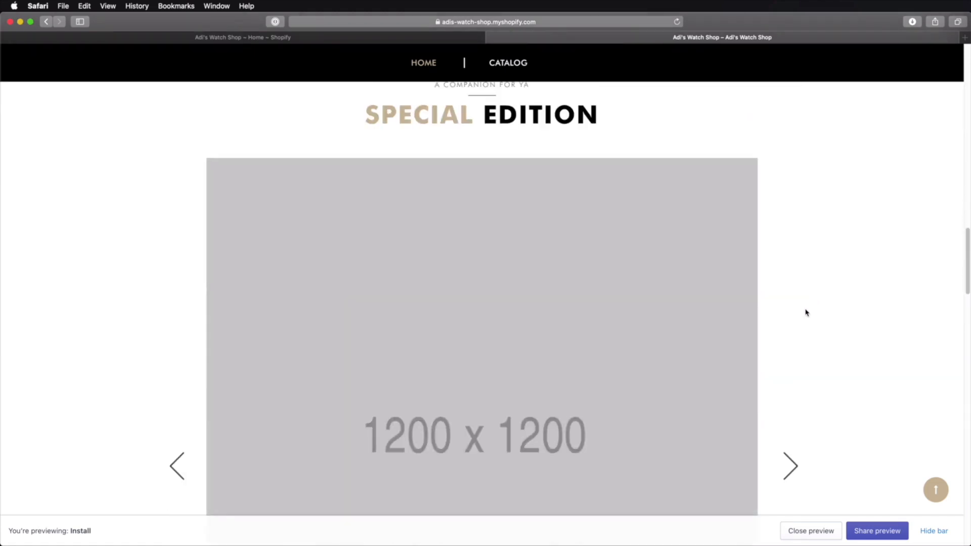
scroll(806, 312, "up", 5)
scroll(806, 312, "up", 10)
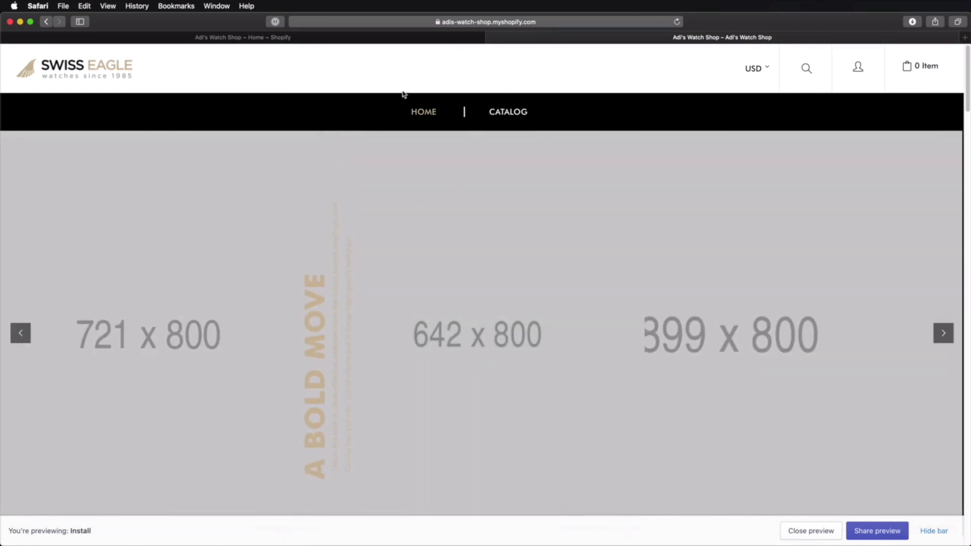
scroll(568, 145, "down", 10)
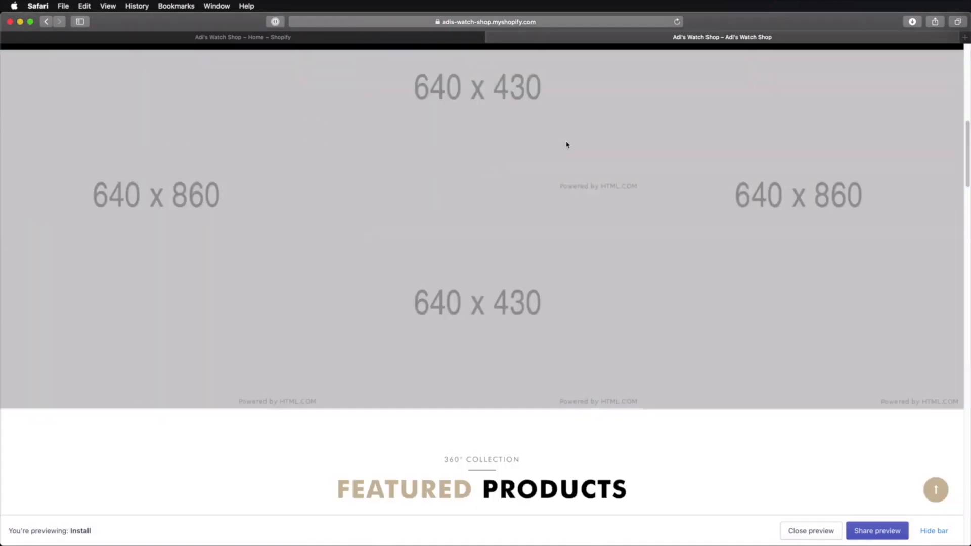
scroll(566, 145, "down", 6)
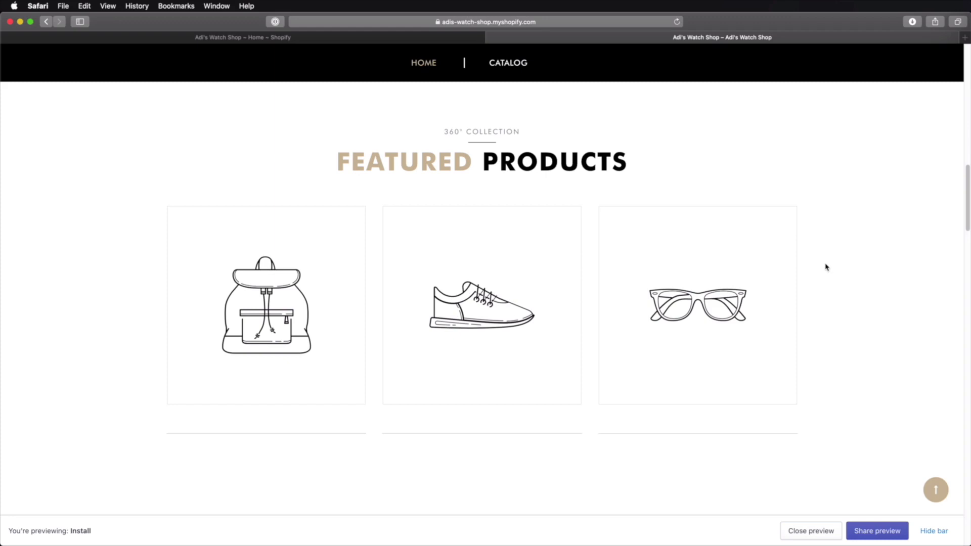
- Return to the store admin and open the current theme, Install, for customization from the Online Store themes
left_click(265, 40)
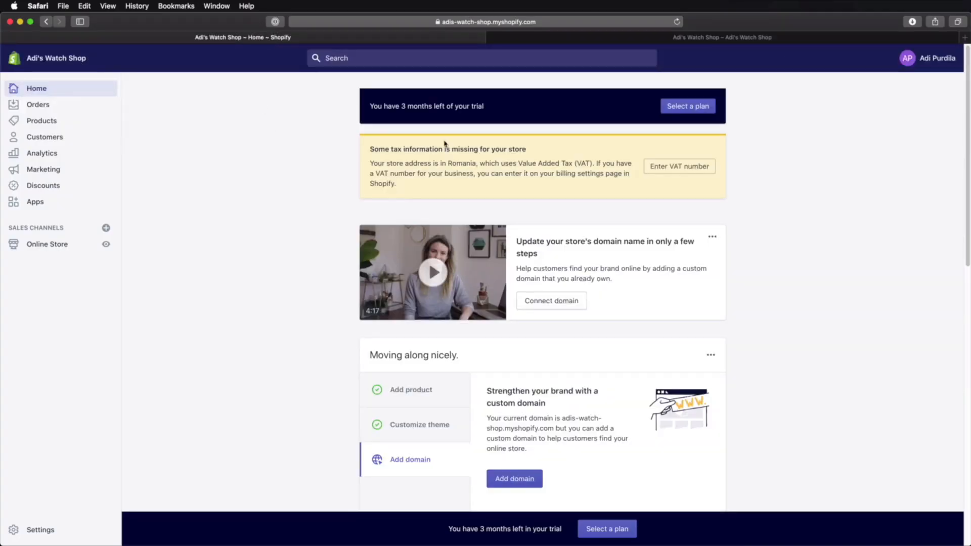
left_click(57, 244)
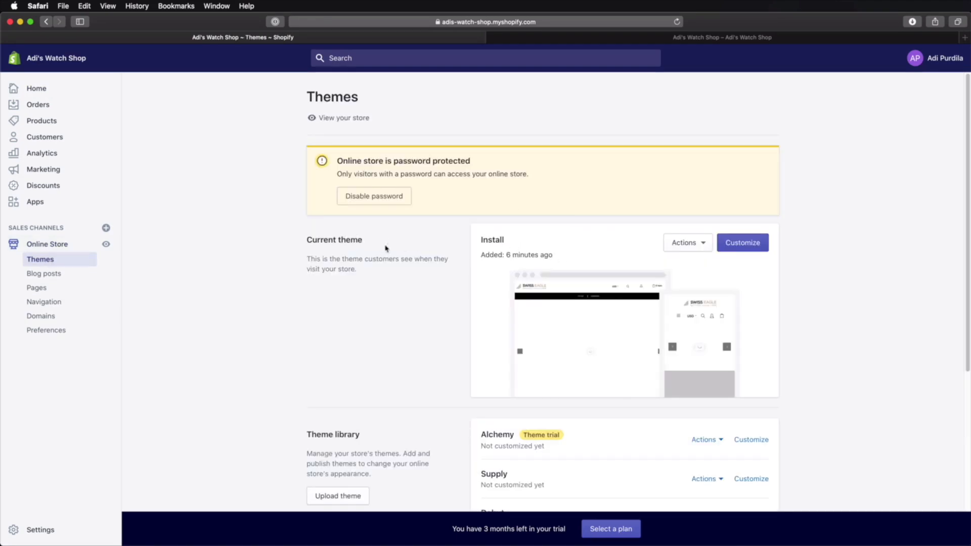
left_click(742, 244)
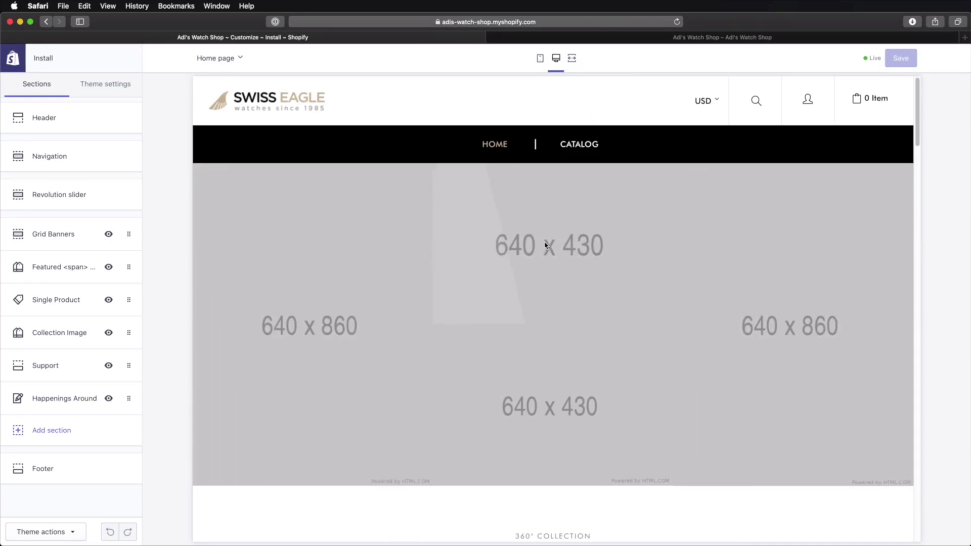
- Preview the home page in mobile and full-width layouts, and return to the desktop layout
left_click(541, 59)
left_click(555, 59)
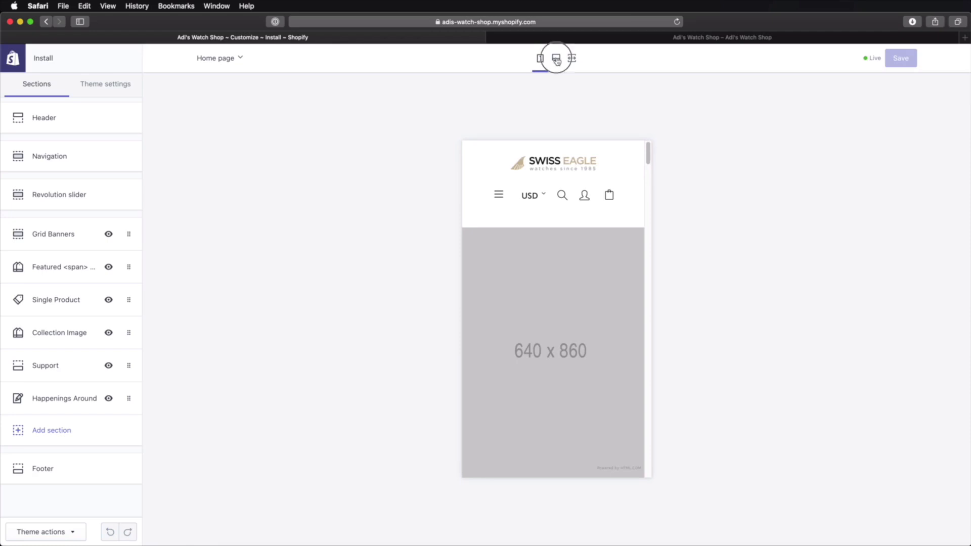
left_click(572, 59)
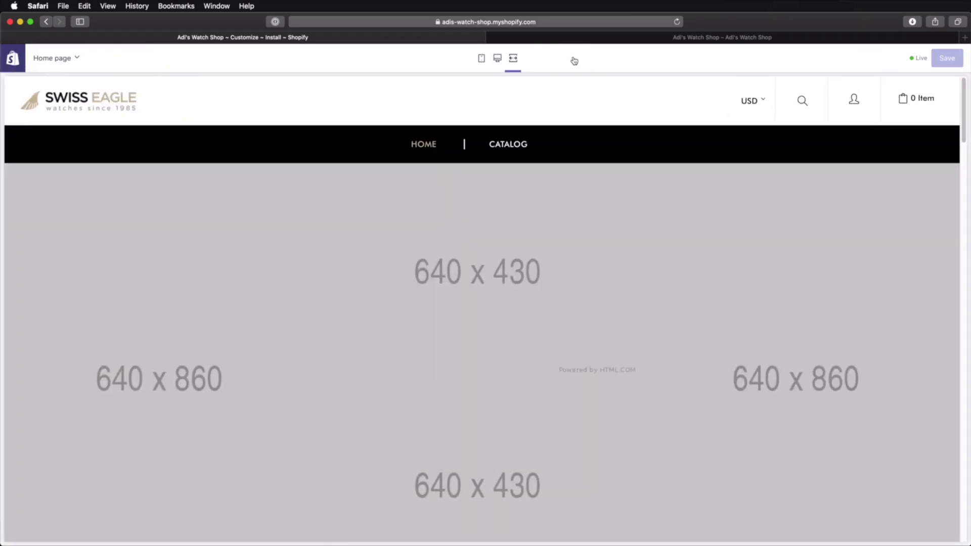
left_click(497, 59)
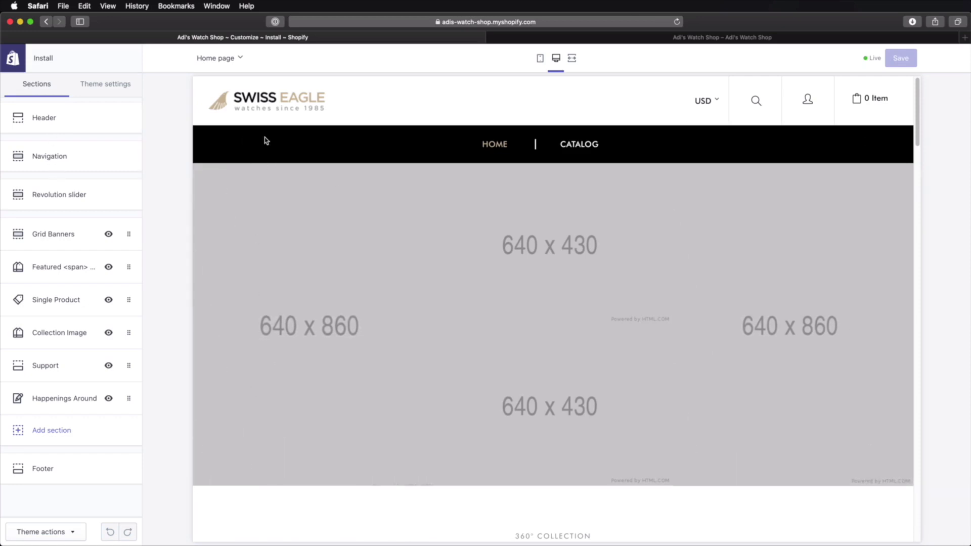
- Look through the categories of global theme settings and return to the list of home page sections
left_click(111, 87)
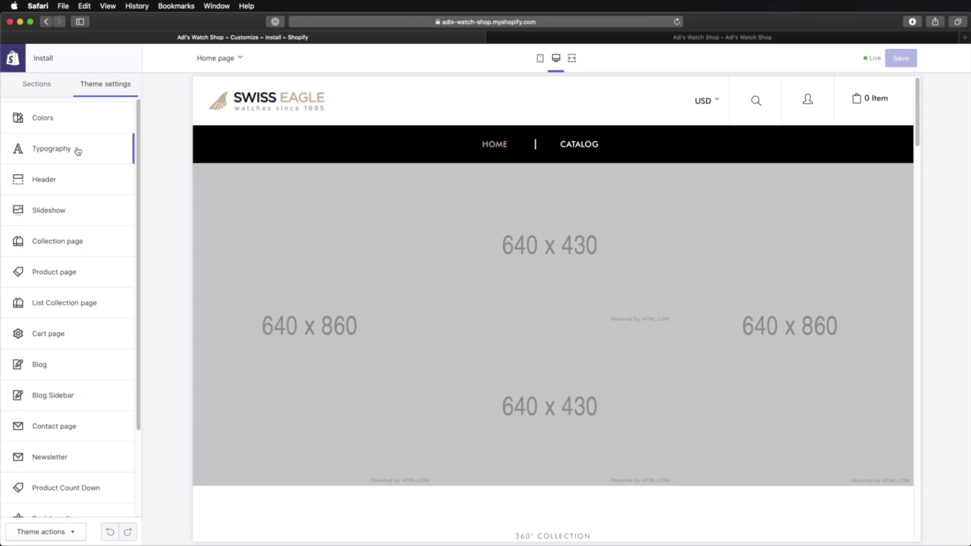
scroll(83, 397, "down", 3)
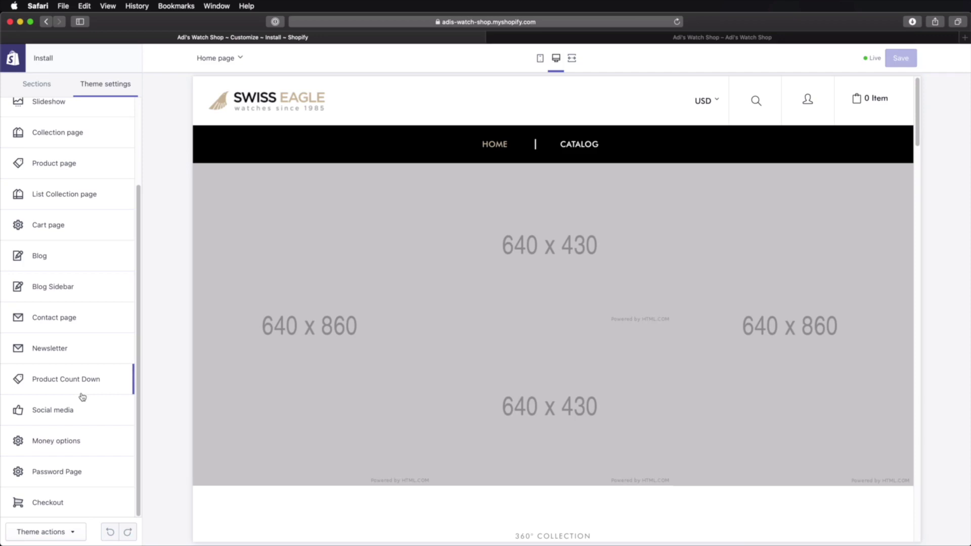
scroll(82, 397, "up", 3)
left_click(63, 93)
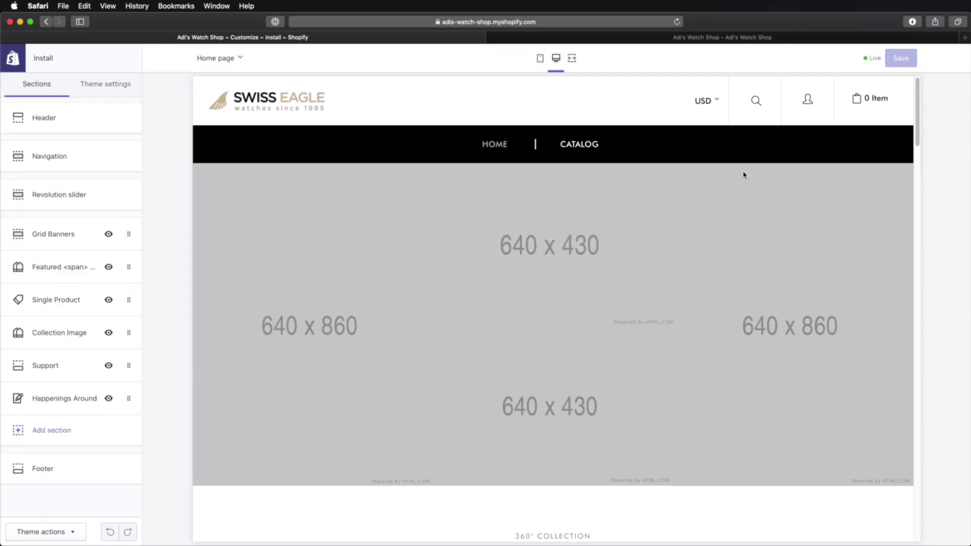
- In the Header section, toggle search and minicart display off and back on, and turn off the wishlist display
left_click(78, 125)
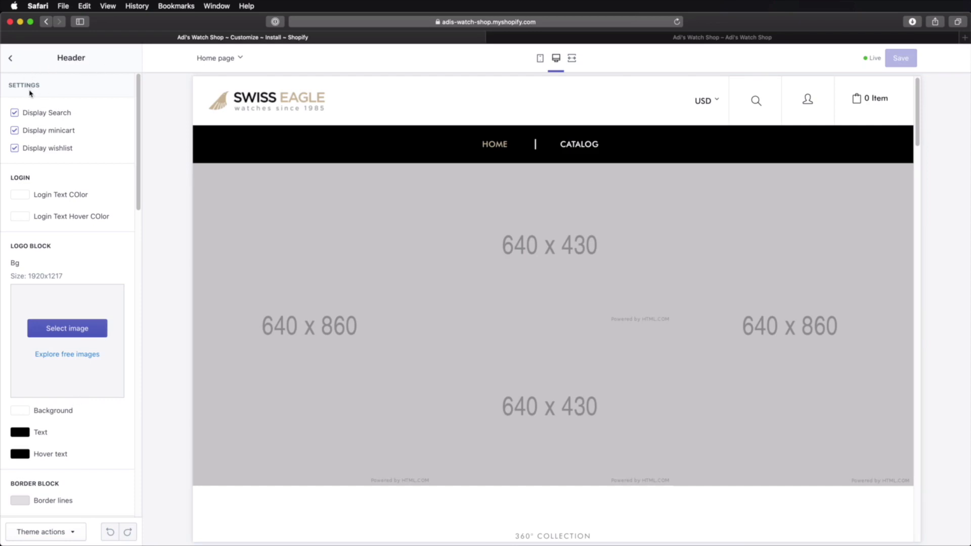
left_click(39, 116)
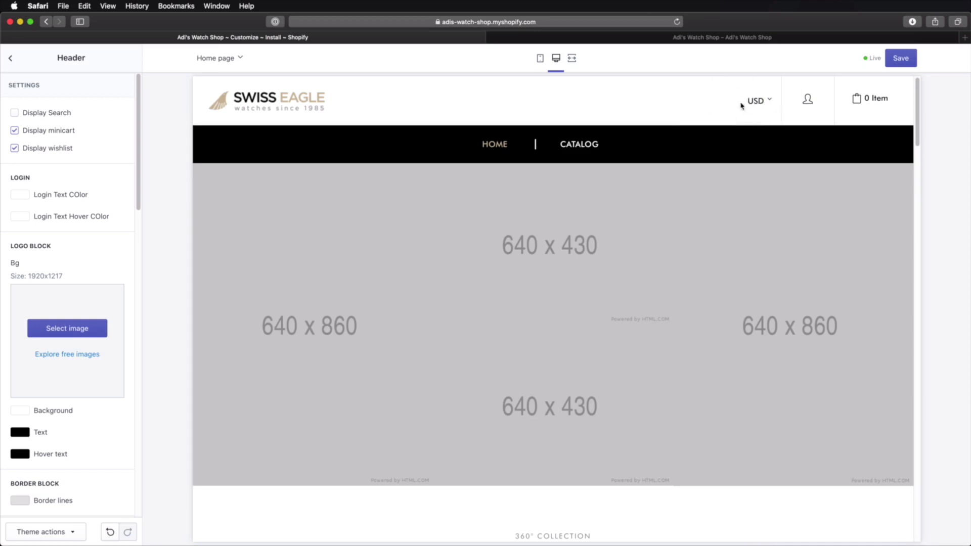
left_click(50, 115)
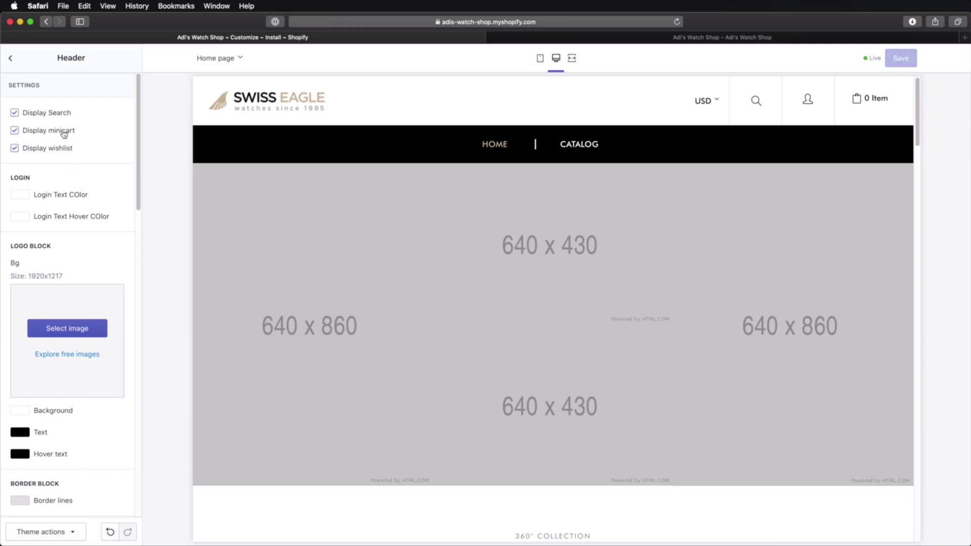
left_click(63, 133)
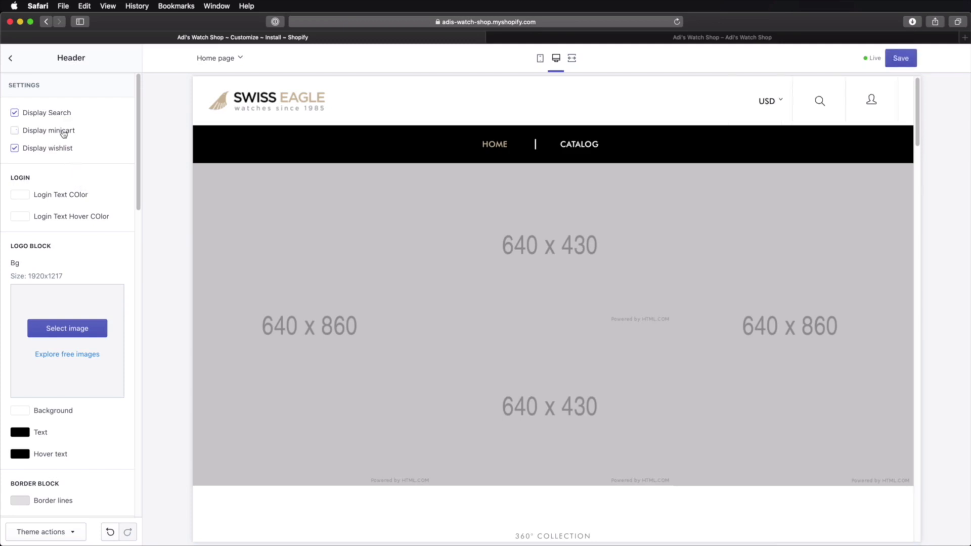
left_click(63, 133)
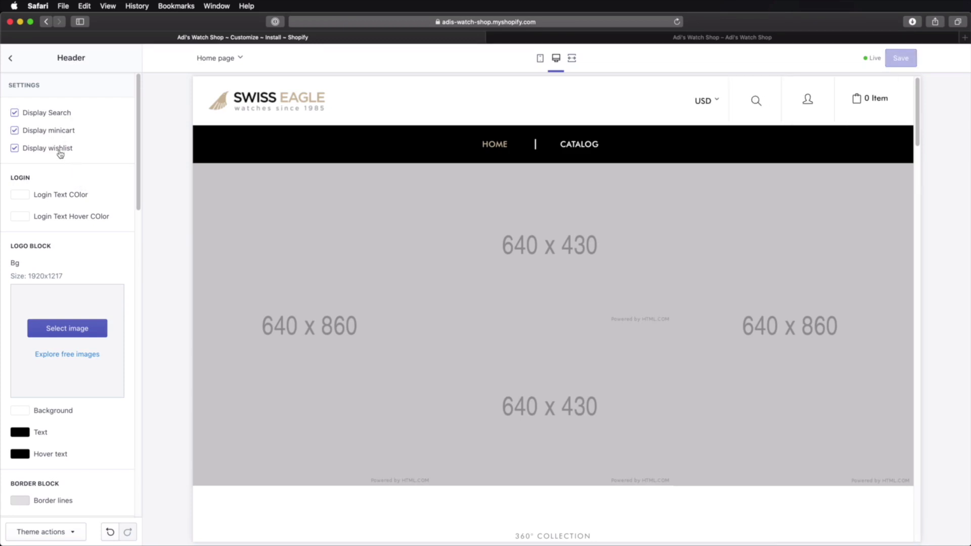
left_click(60, 155)
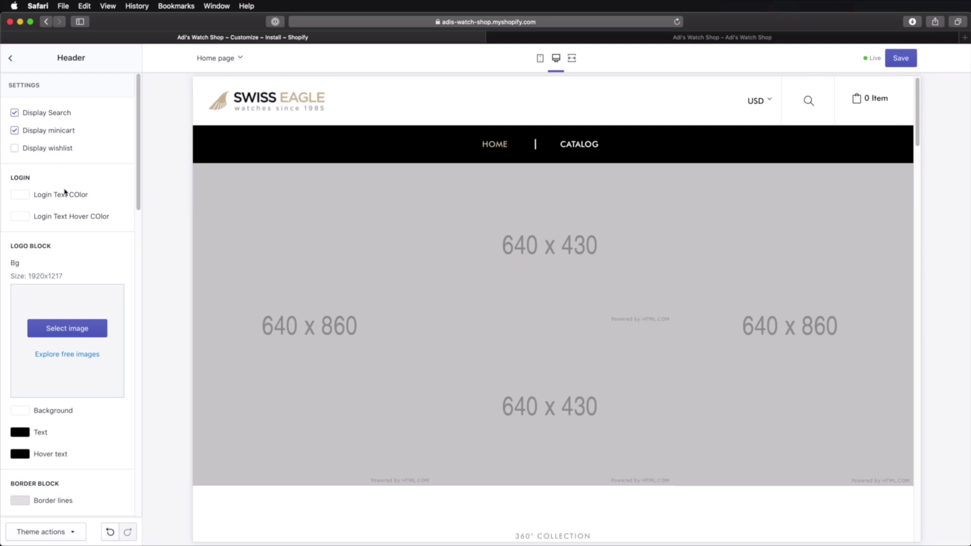
- Upload logo.png from the Brand folder as the background image of the Header's logo block
scroll(64, 191, "down", 5)
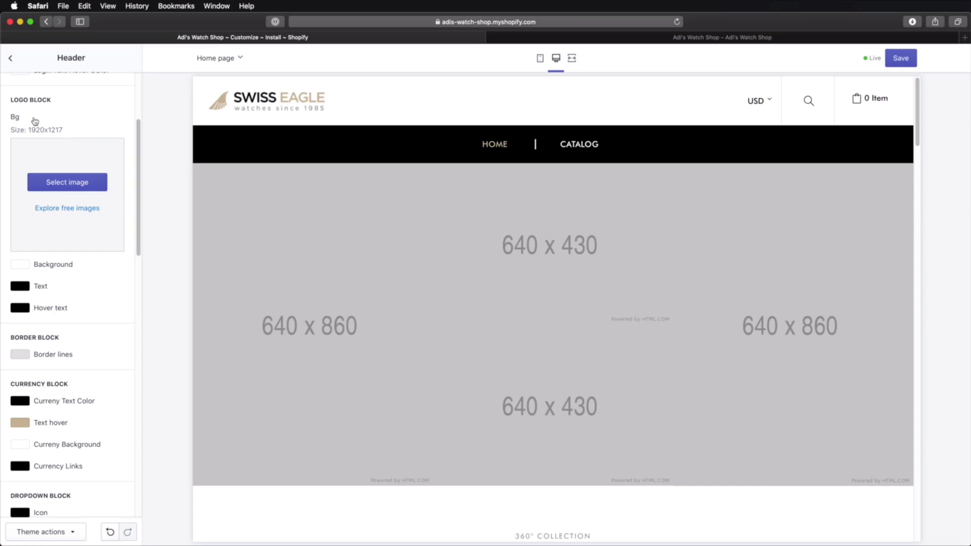
left_click(65, 183)
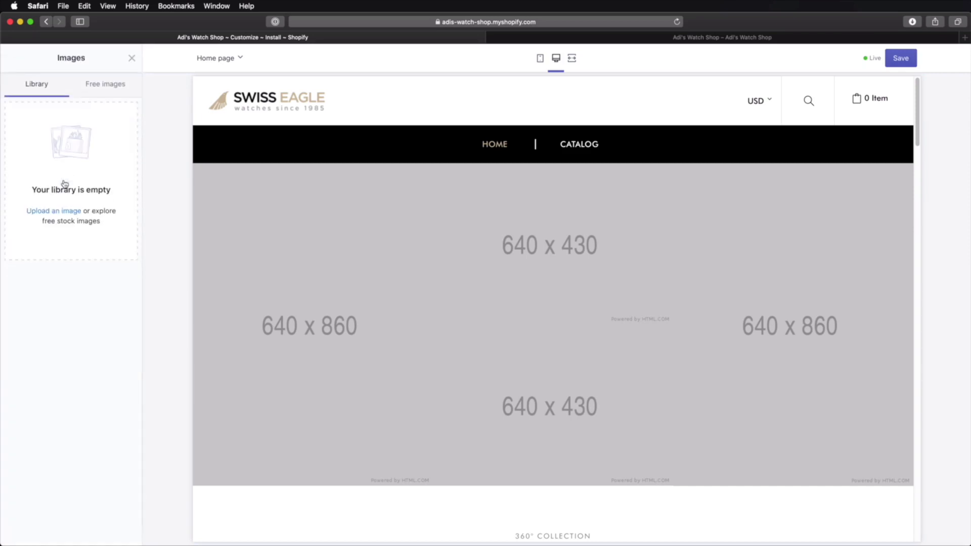
left_click(66, 211)
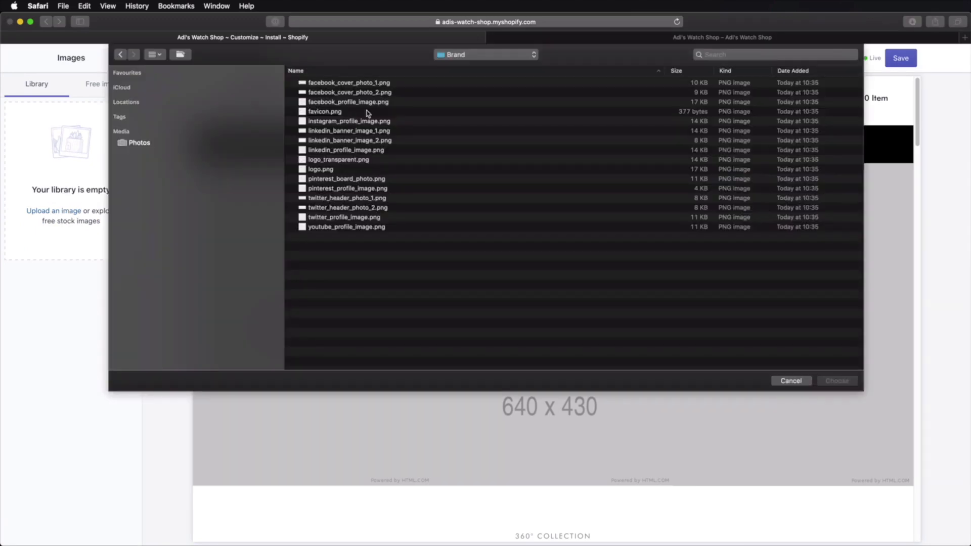
double_click(344, 170)
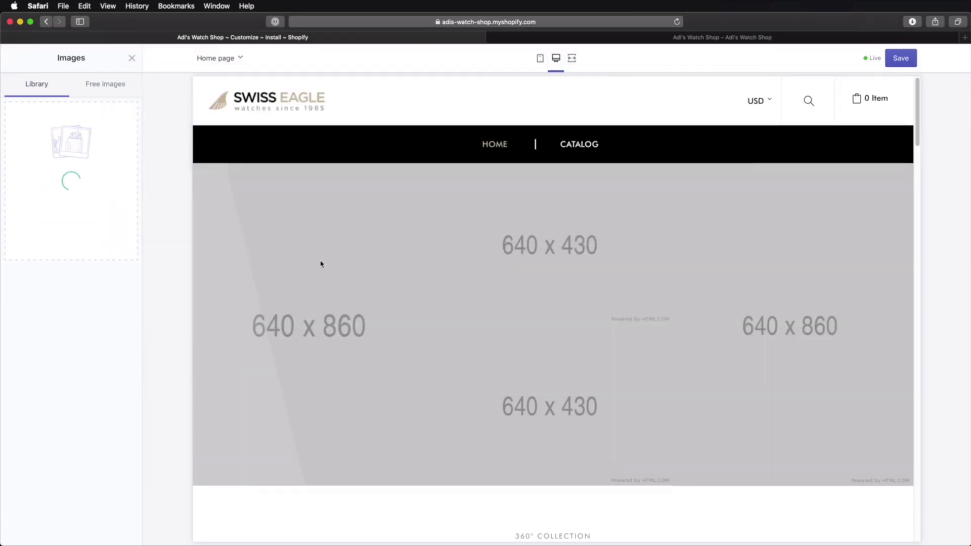
left_click(111, 533)
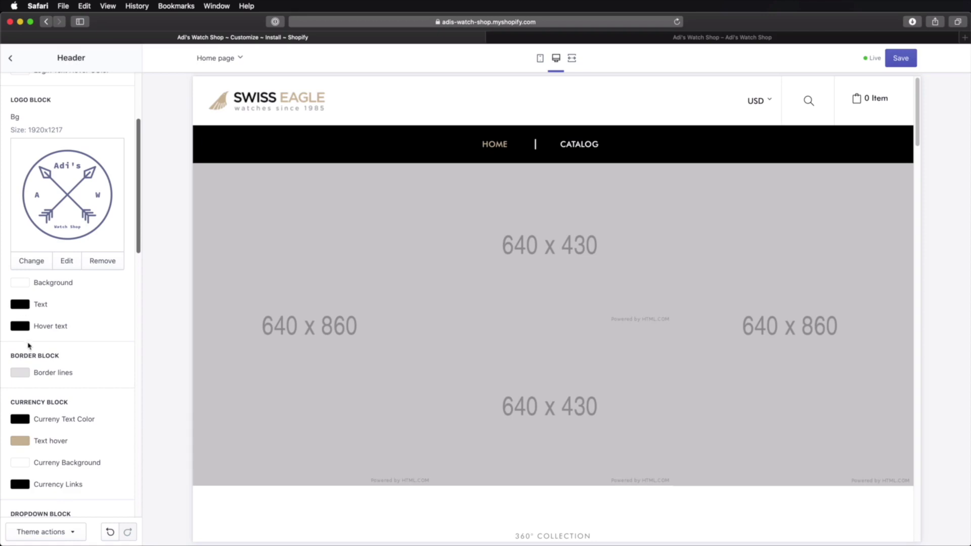
- Set the text color in the Header's currency block to red, #FF0000
scroll(83, 276, "down", 4)
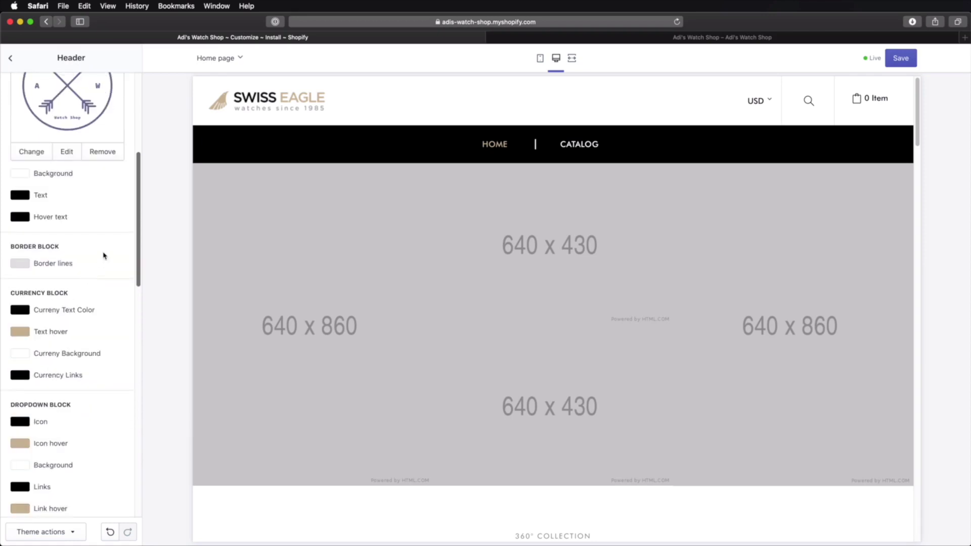
scroll(106, 254, "up", 9)
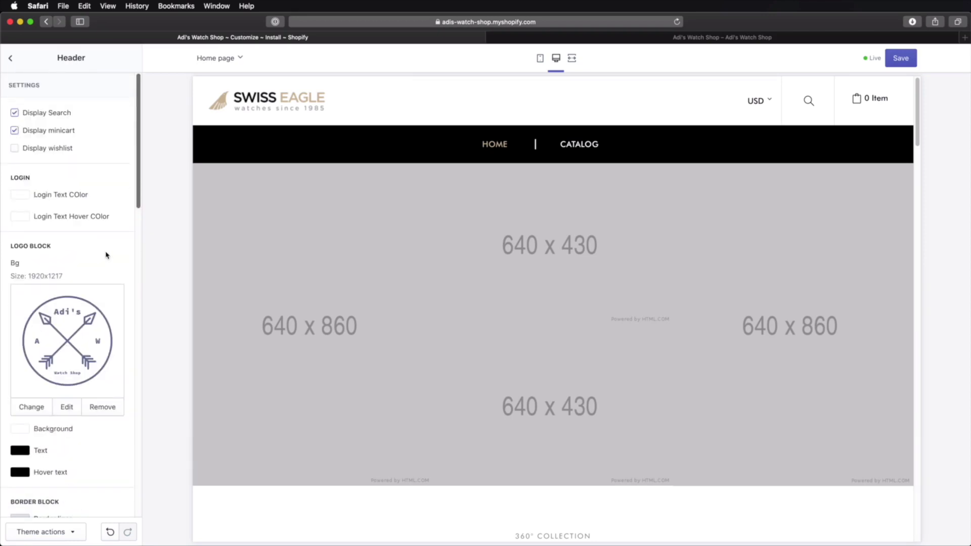
scroll(106, 255, "down", 6)
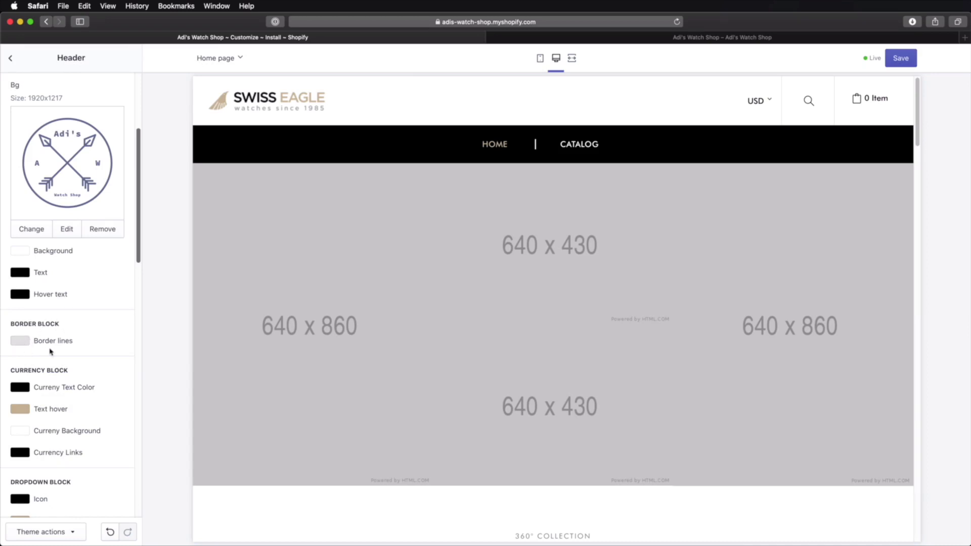
scroll(57, 344, "down", 2)
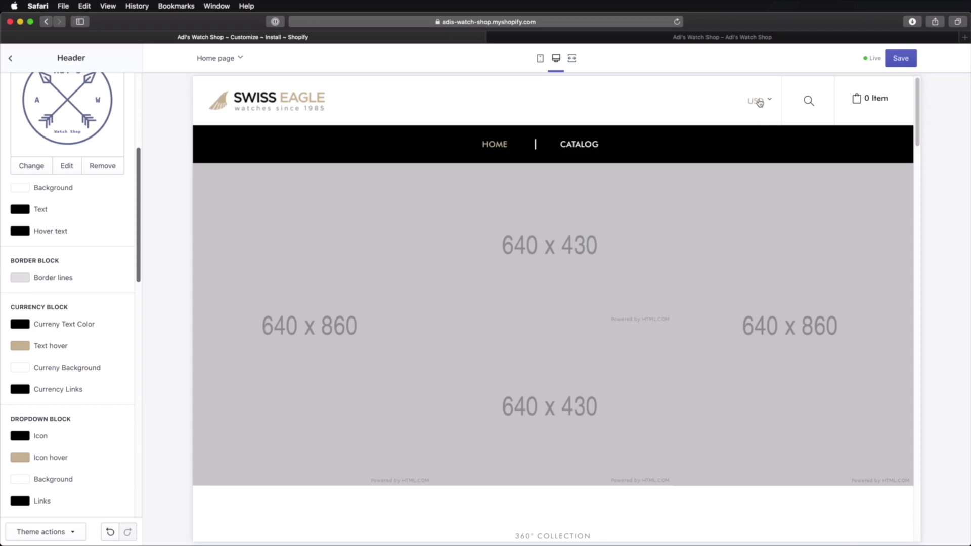
left_click(24, 327)
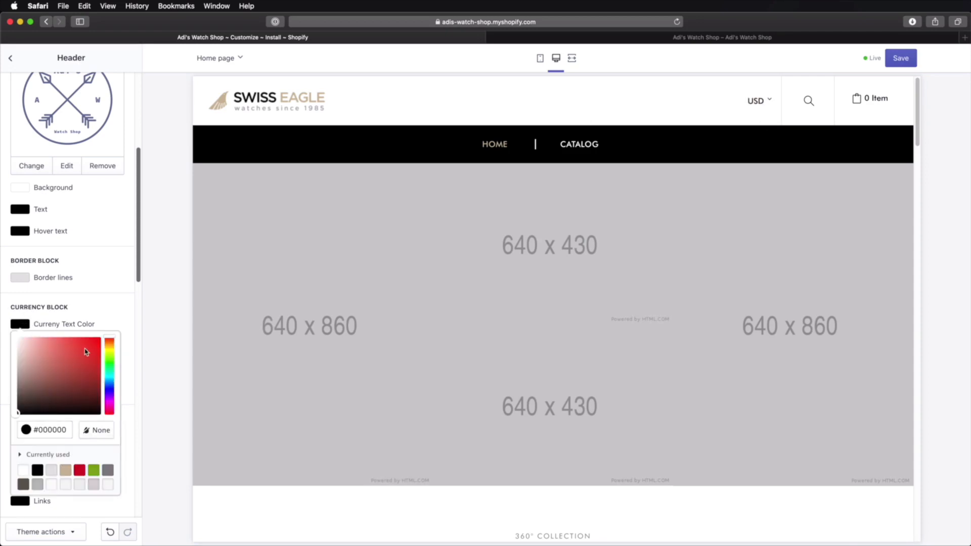
left_click_drag(96, 351, 102, 337)
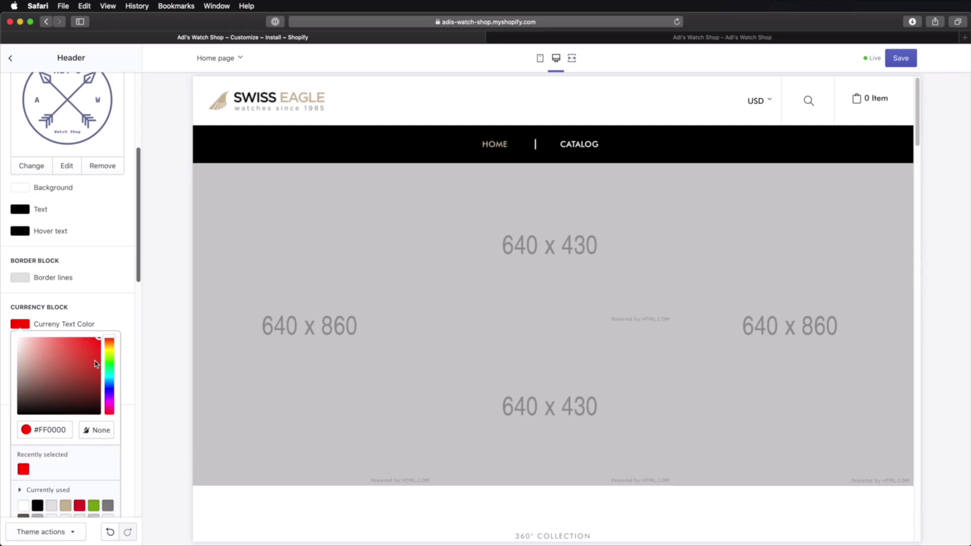
left_click(643, 102)
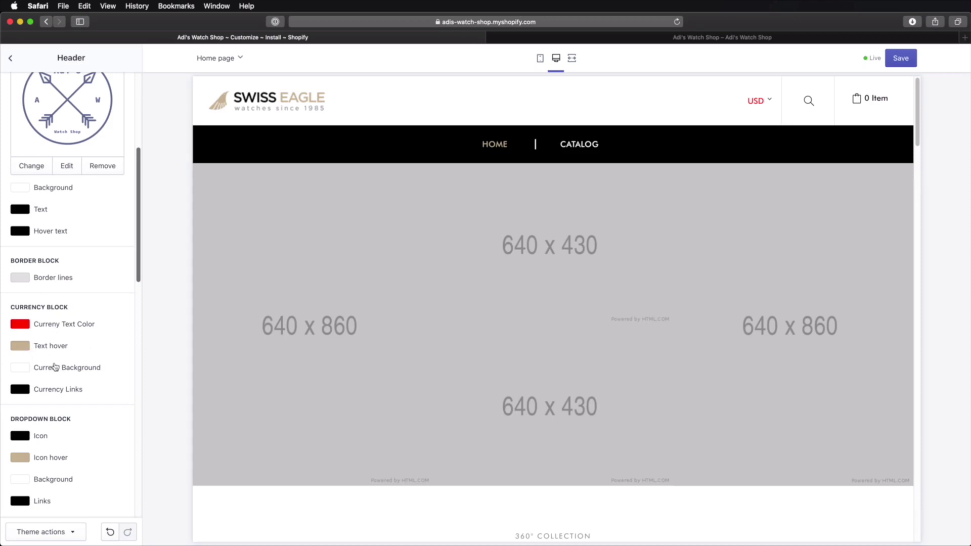
- Change the text color in the Header's currency block to black from the currently used colors
left_click(20, 324)
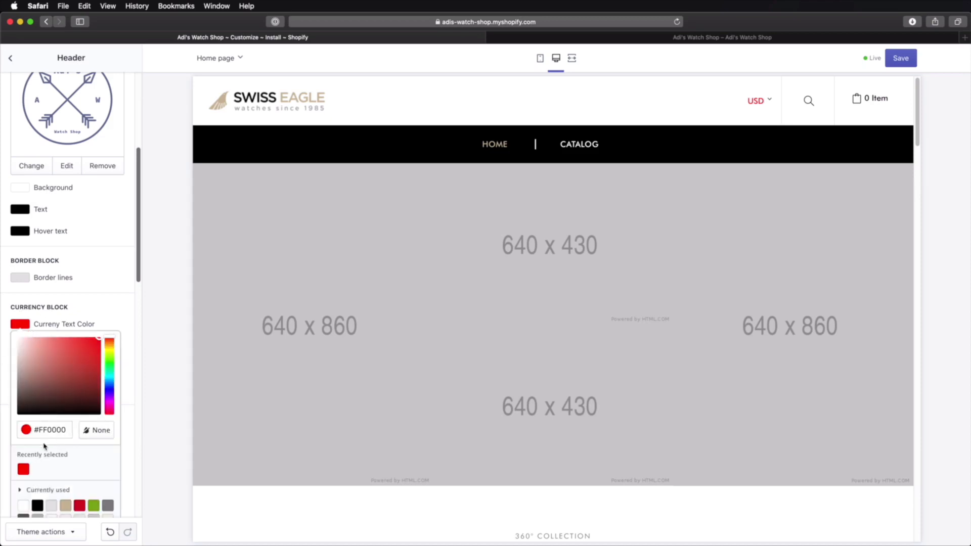
scroll(77, 455, "down", 1)
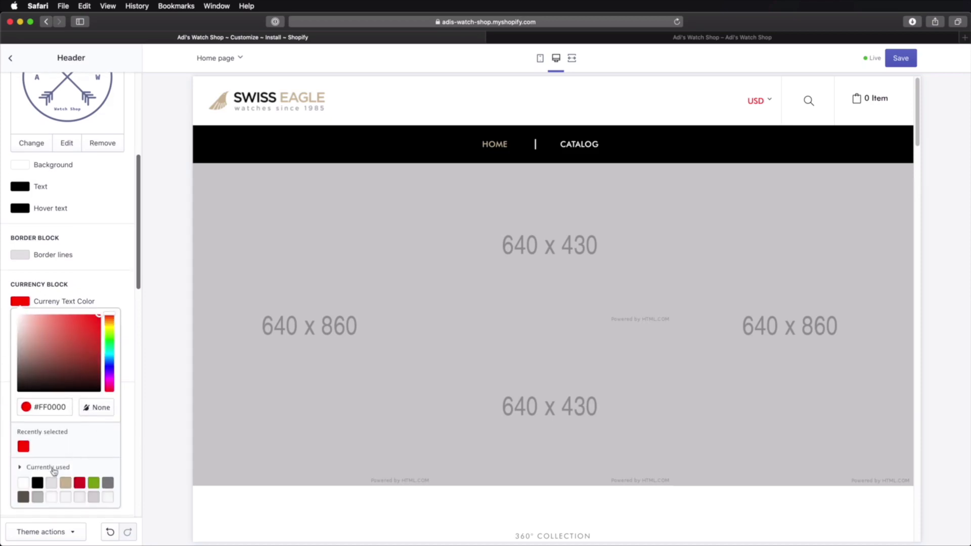
left_click(37, 482)
left_click(127, 300)
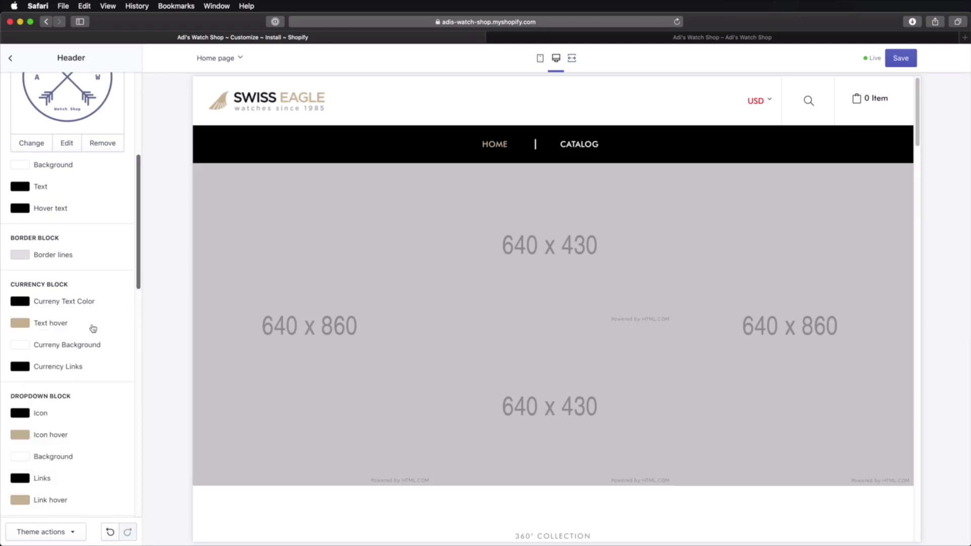
scroll(95, 322, "down", 1)
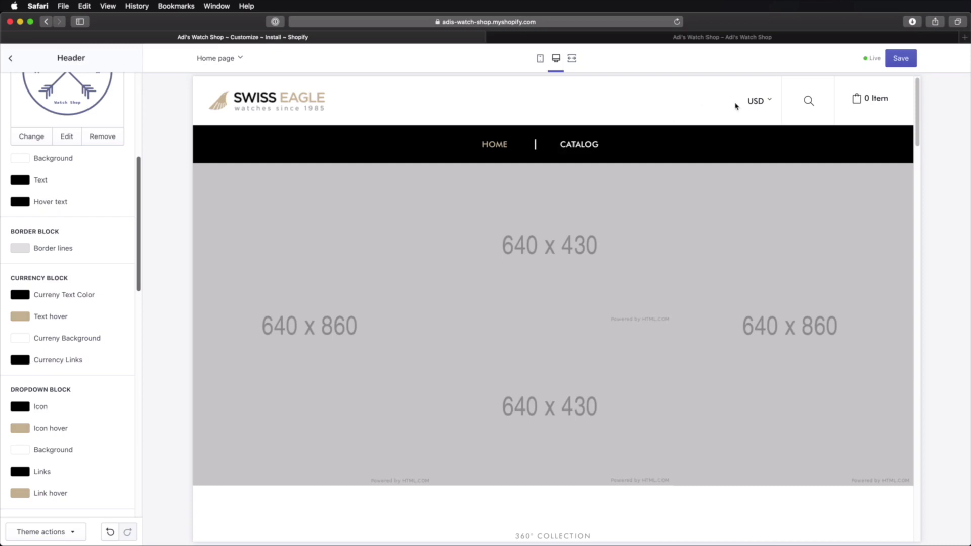
- Check the currency list and home page in the preview, and review the Header's remaining color settings through the menu block
left_click(764, 100)
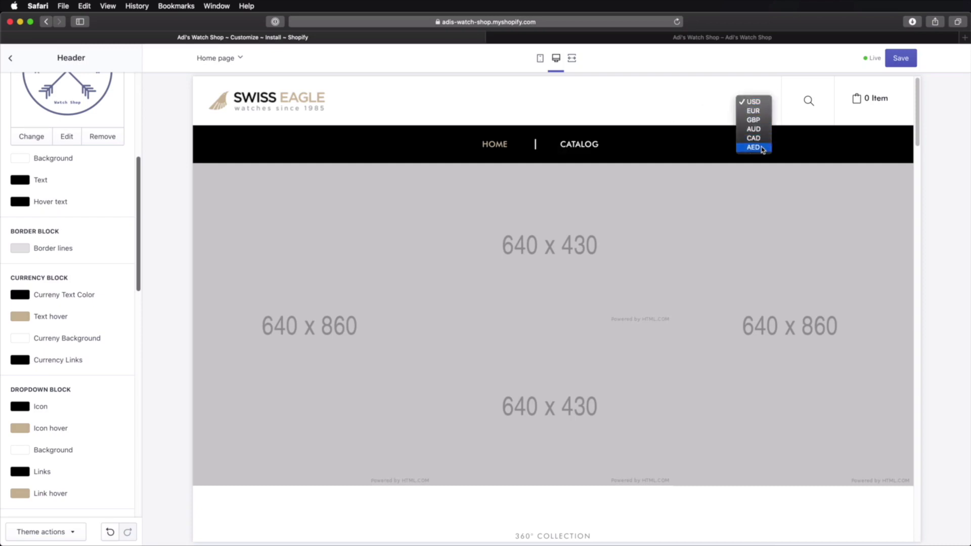
left_click(699, 102)
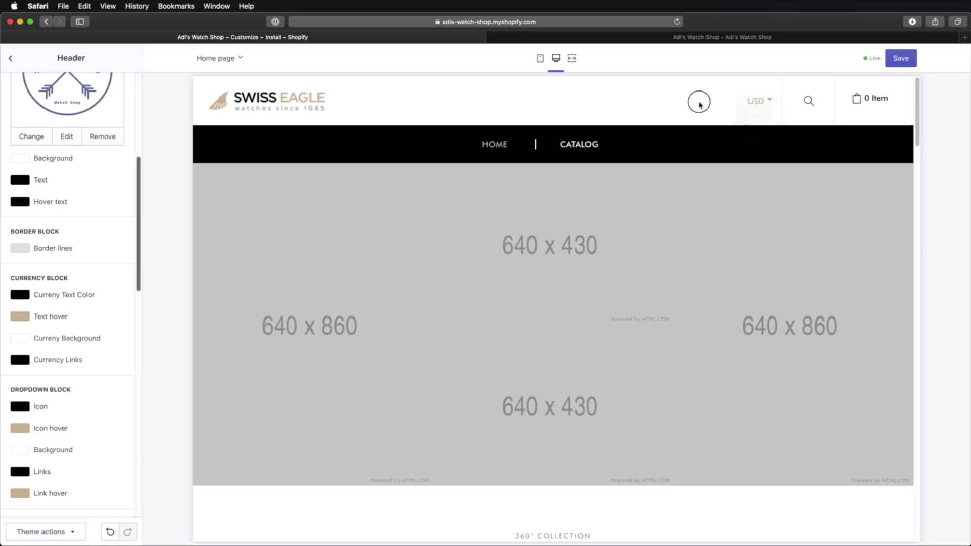
scroll(580, 204, "down", 10)
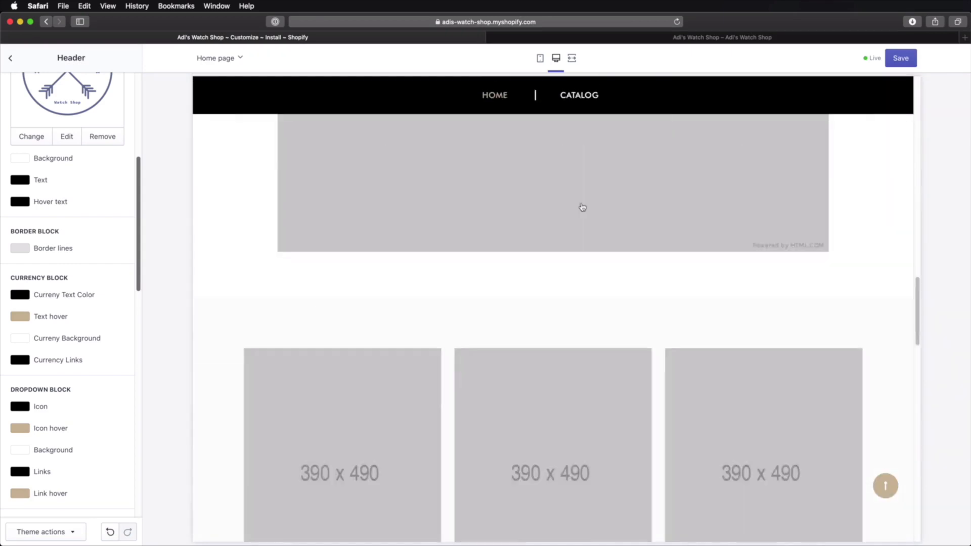
scroll(581, 206, "up", 10)
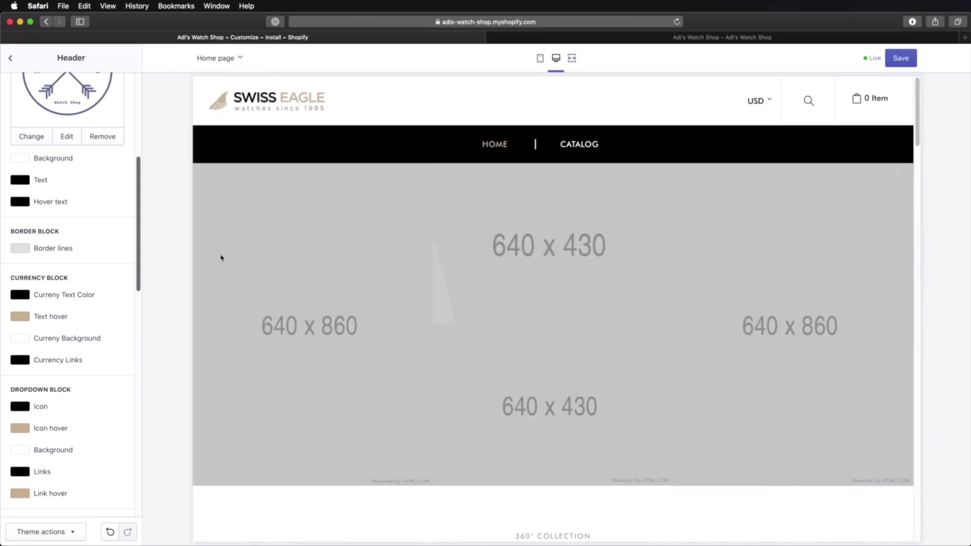
scroll(88, 303, "down", 2)
scroll(88, 304, "down", 4)
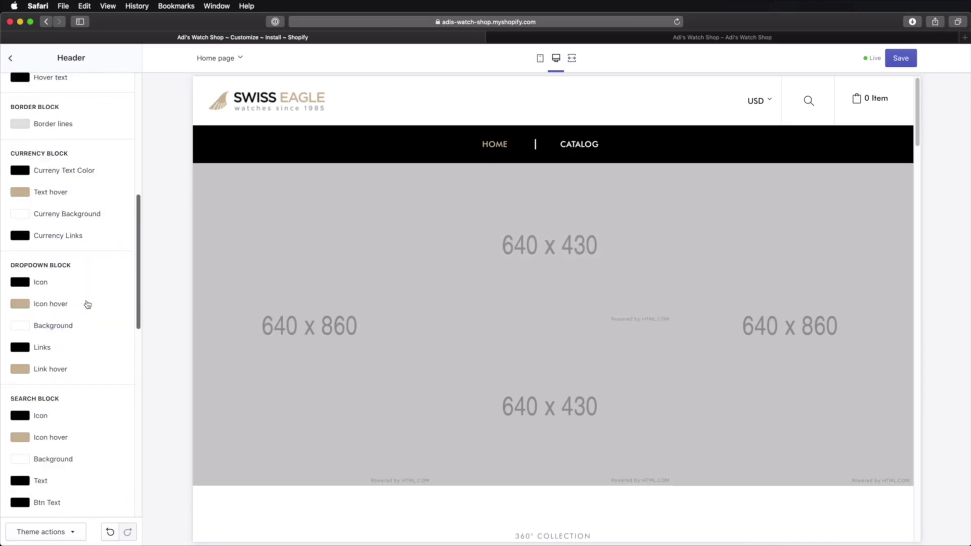
scroll(68, 289, "down", 5)
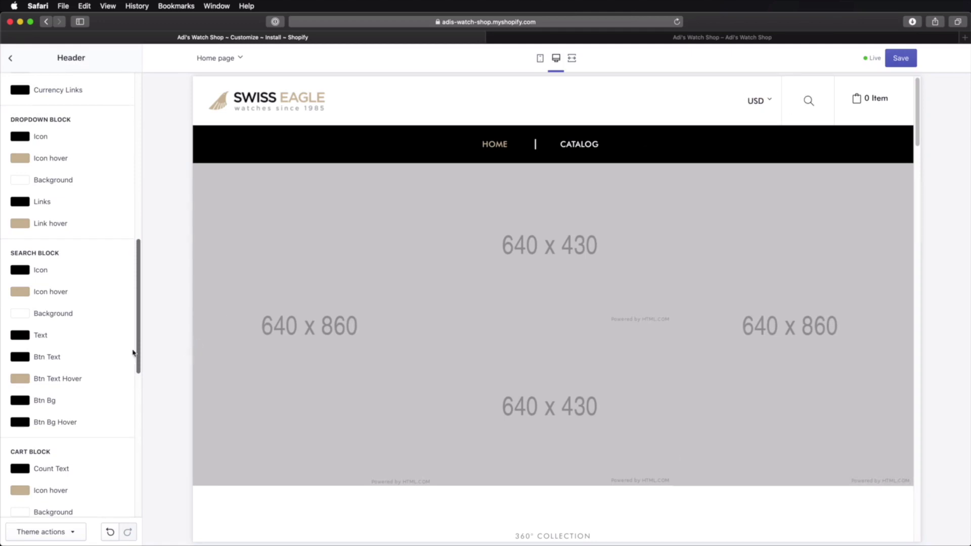
scroll(71, 351, "down", 3)
scroll(120, 325, "down", 5)
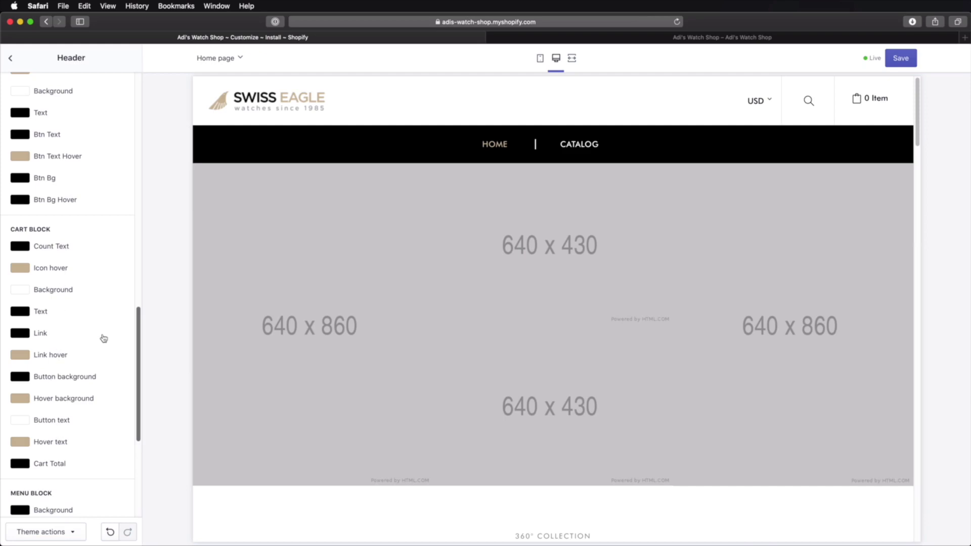
scroll(103, 334, "down", 6)
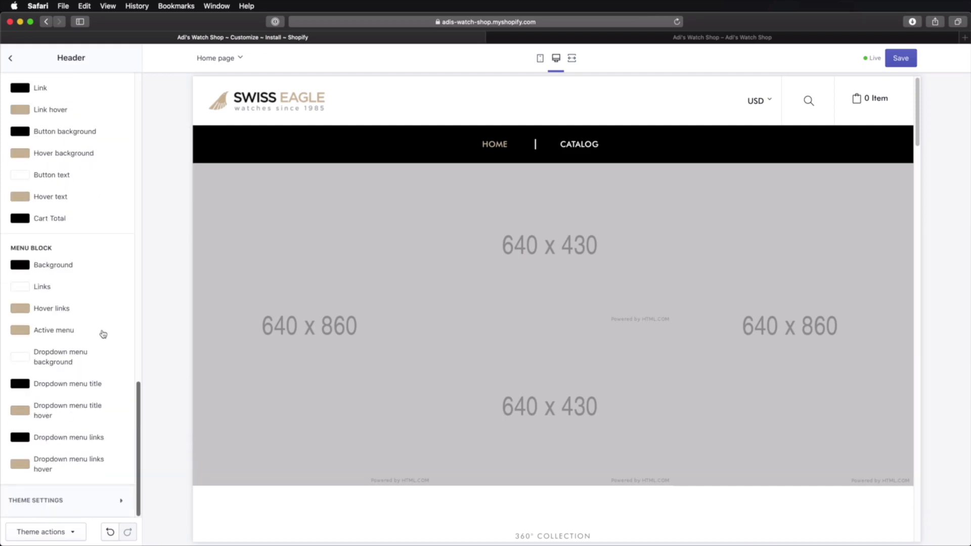
scroll(103, 334, "up", 20)
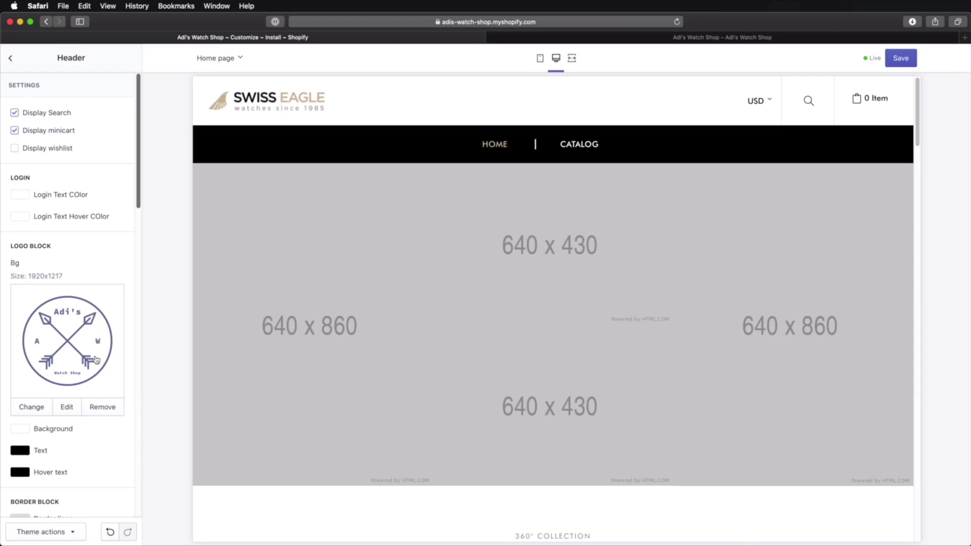
- Save the Header changes, reload the storefront preview in the other browser tab to check them, and return to the theme editor
left_click(899, 60)
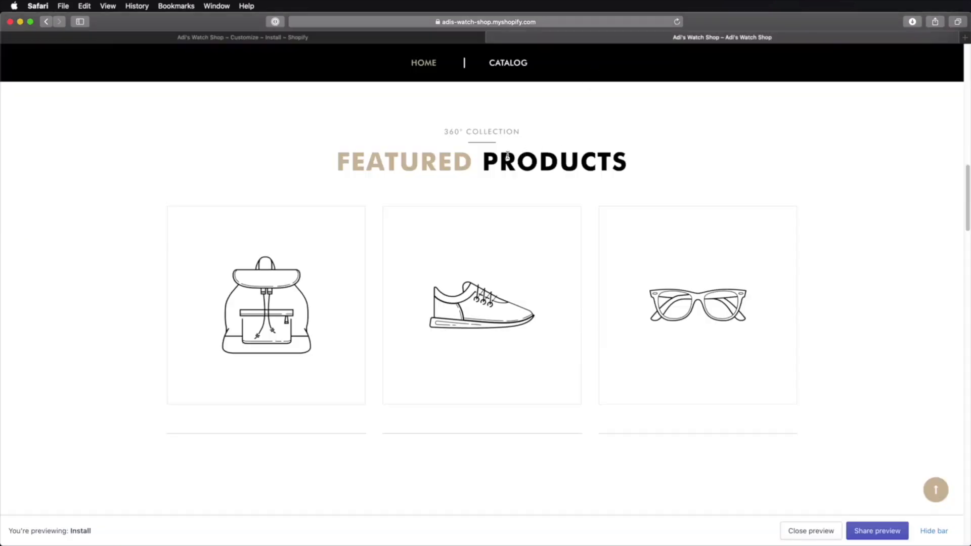
scroll(507, 155, "up", 15)
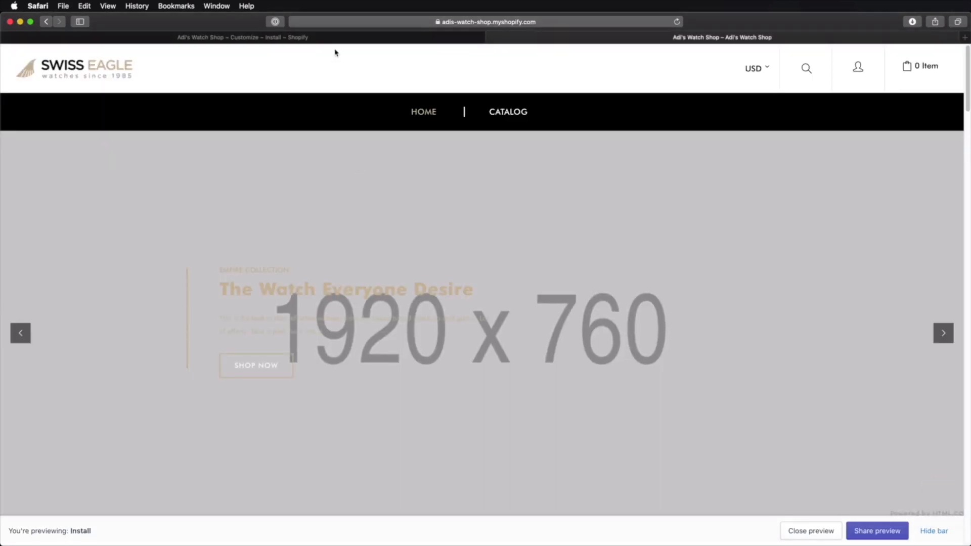
key("super+r")
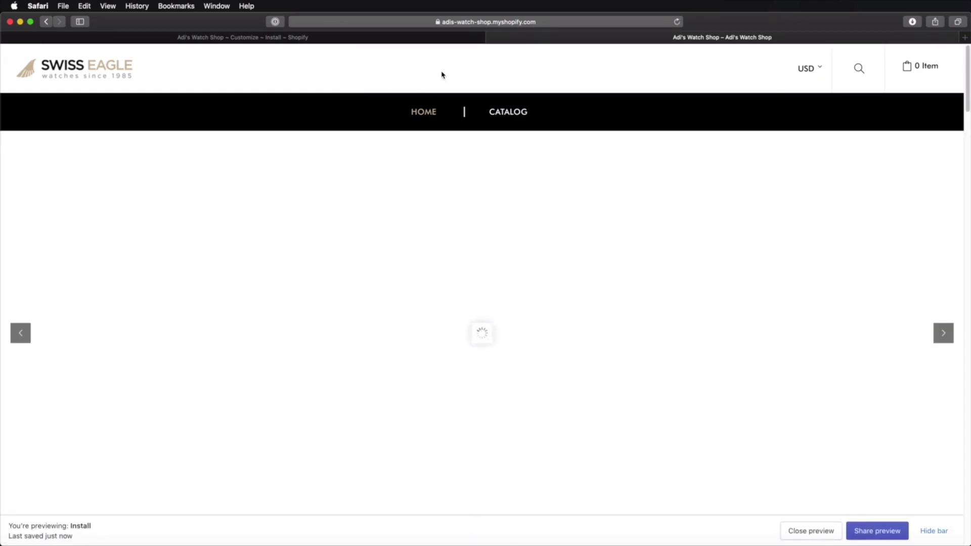
key("super+r")
key("ctrl+shift+Tab")
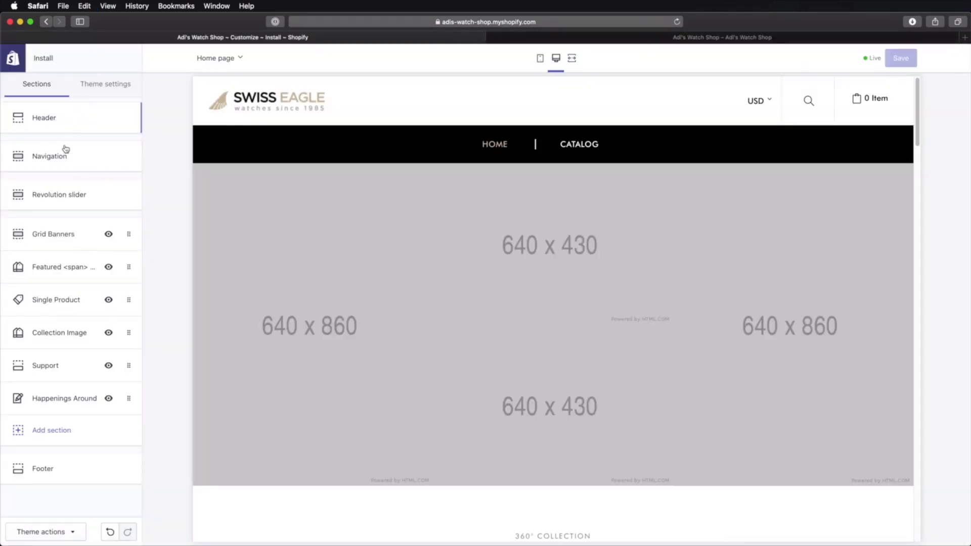
- In the Navigation section, turn off the mega menu display, turn on the dropdown arrow icon, and return to the section list
left_click(80, 158)
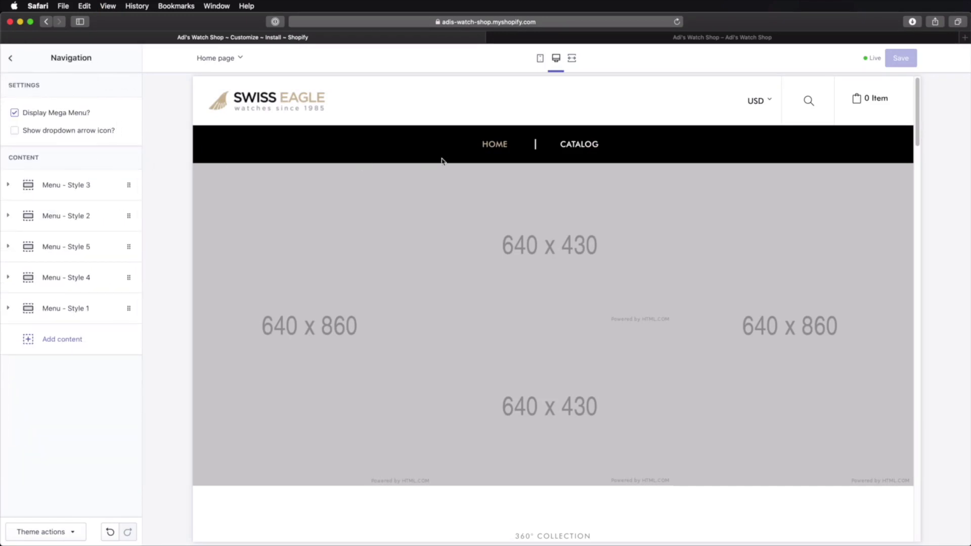
left_click(14, 112)
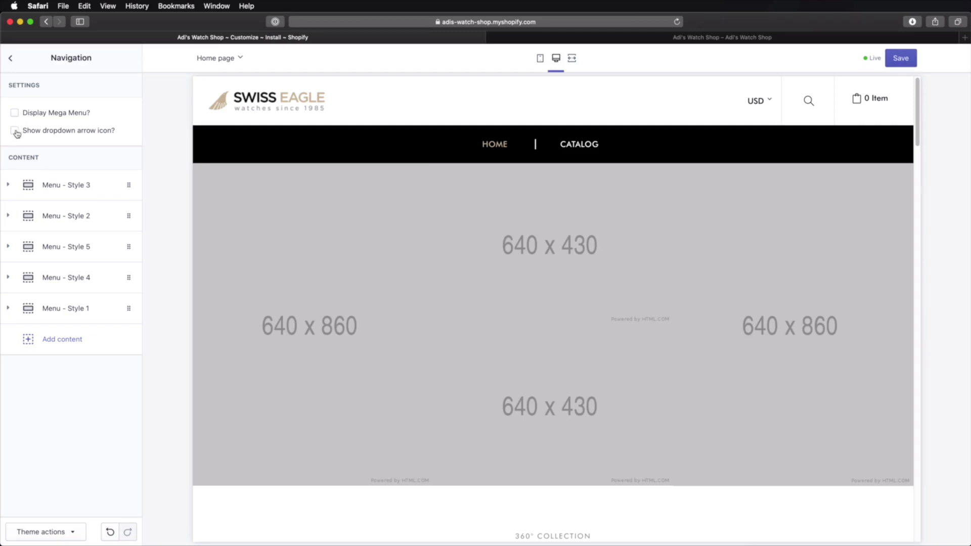
left_click(15, 130)
left_click(11, 59)
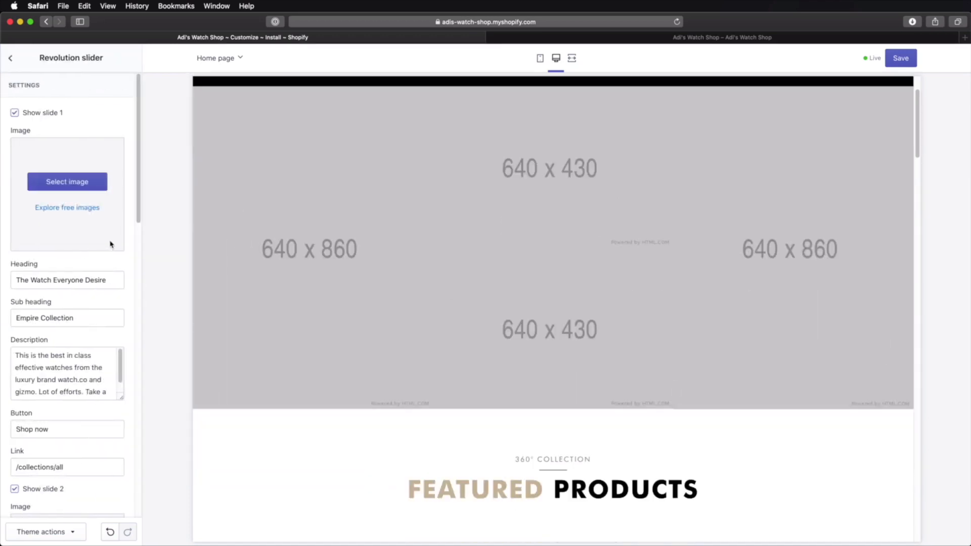
- Review the Revolution slider settings, start an image upload for slide 1, and open the Watch Business Starter Kit folder under Assets, Stock photos
scroll(93, 239, "down", 10)
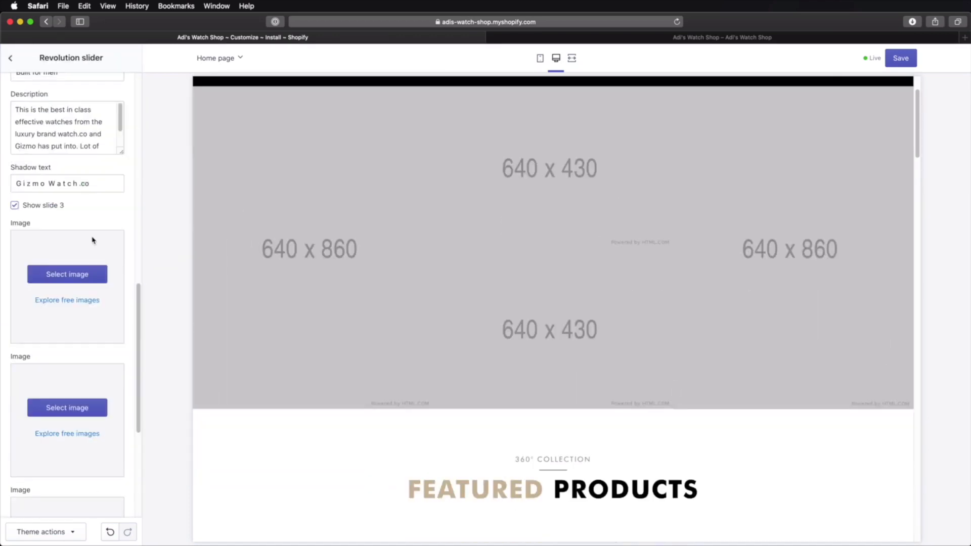
scroll(76, 217, "down", 5)
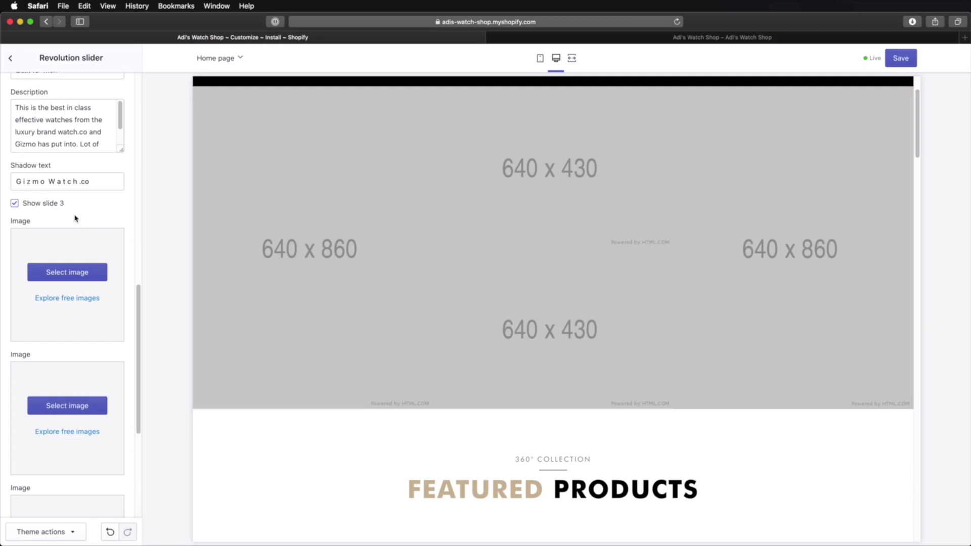
scroll(43, 362, "up", 15)
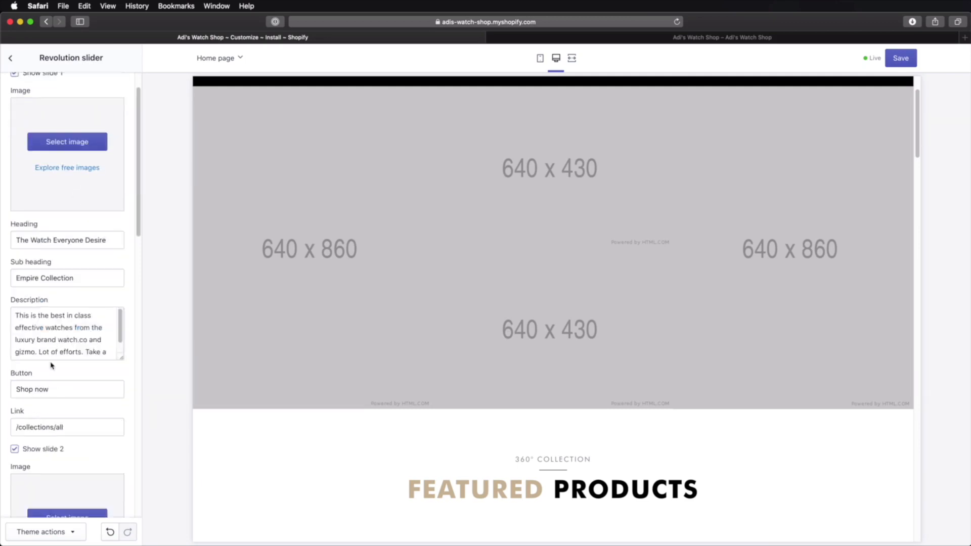
left_click(69, 182)
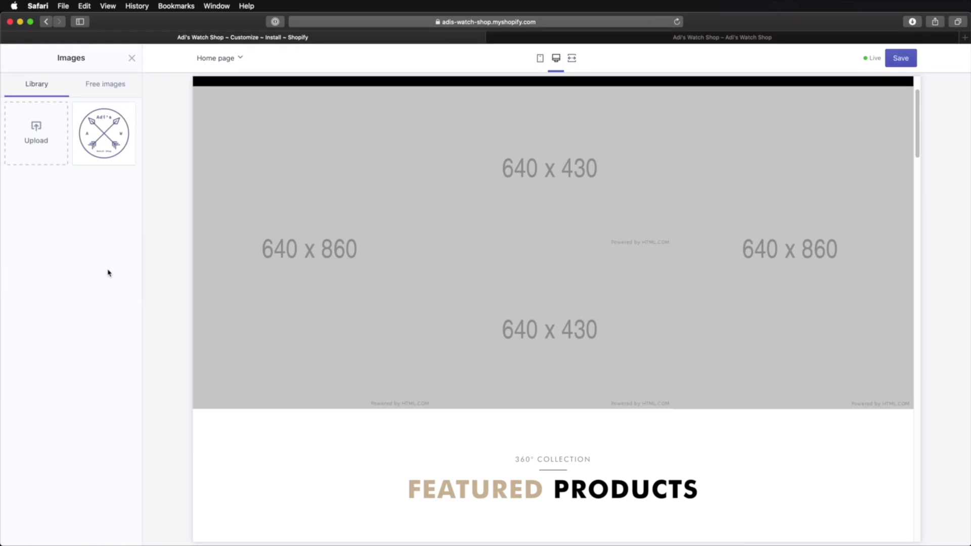
left_click(48, 162)
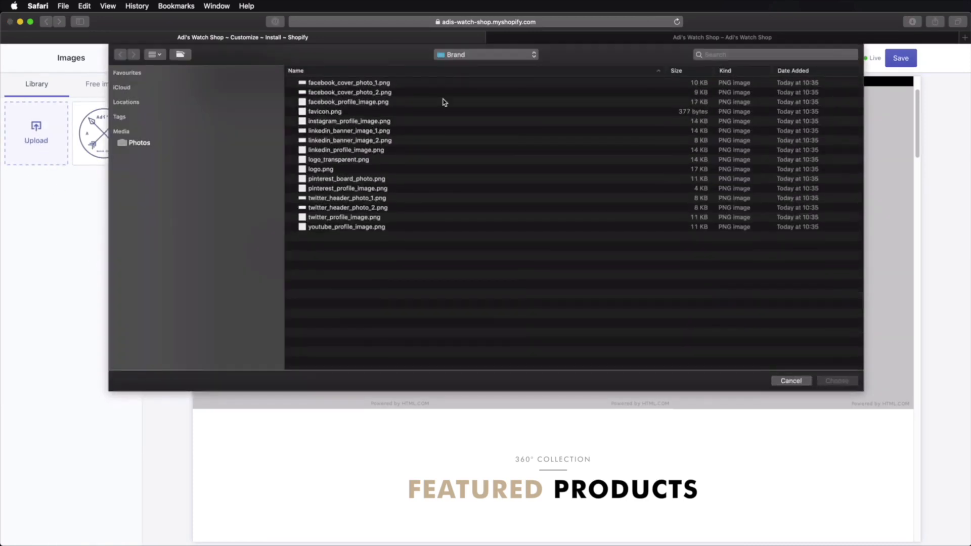
left_click(471, 56)
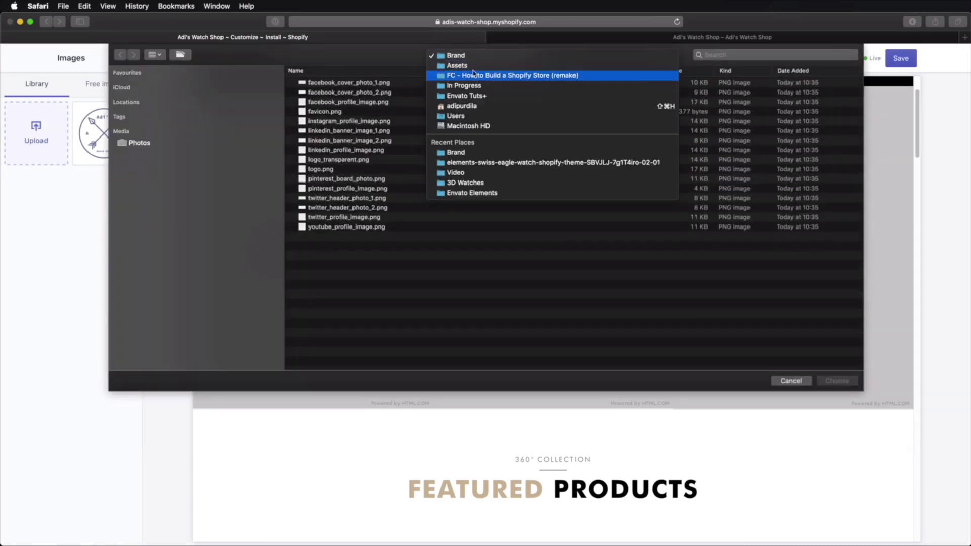
left_click(465, 66)
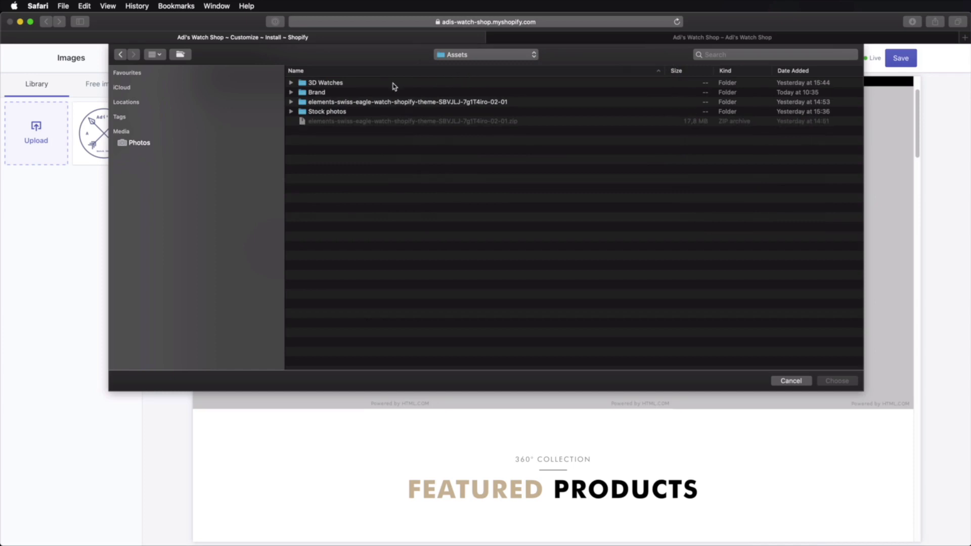
double_click(339, 114)
double_click(347, 93)
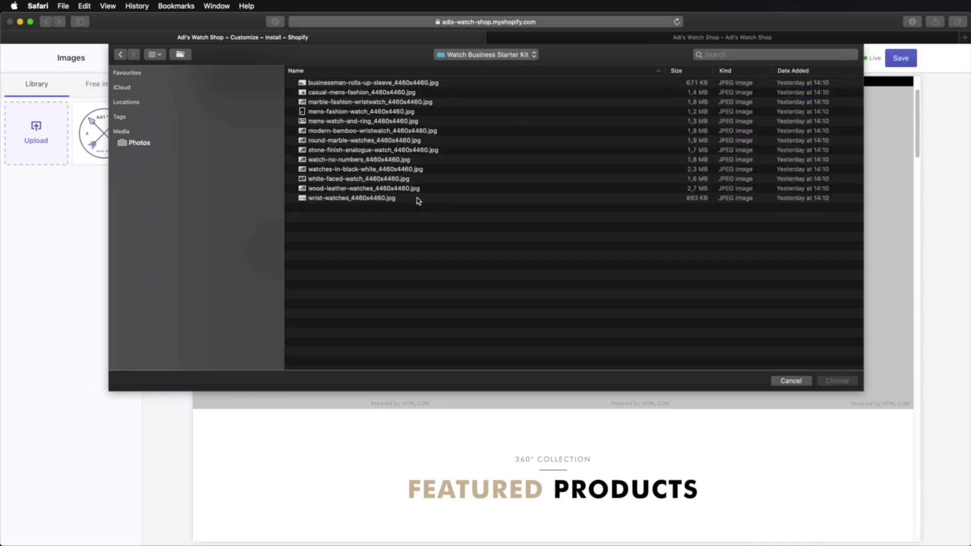
- Preview the watch photos in the folder, and upload round-marble-watches_4460x4460.jpg as slide 1's image
left_click(412, 82)
key("space")
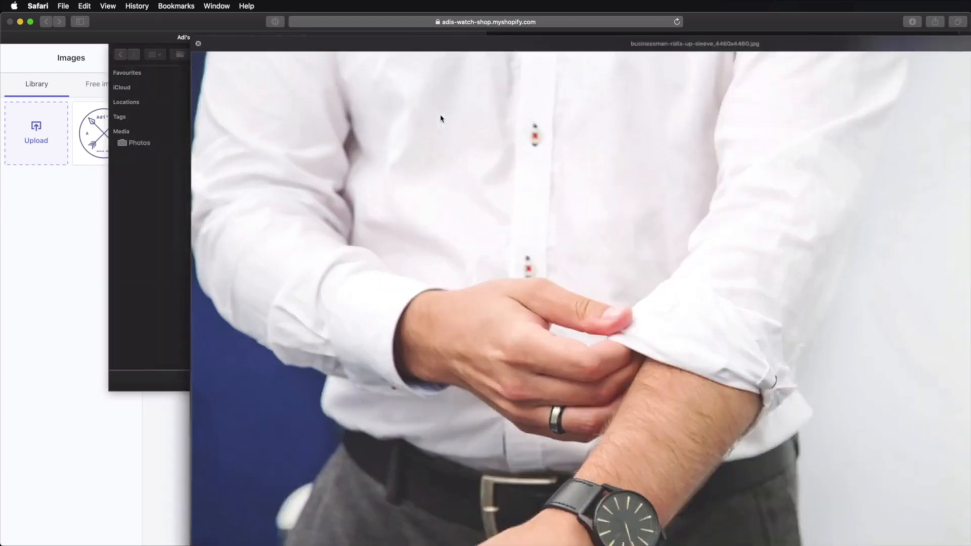
key("space")
key("Down")
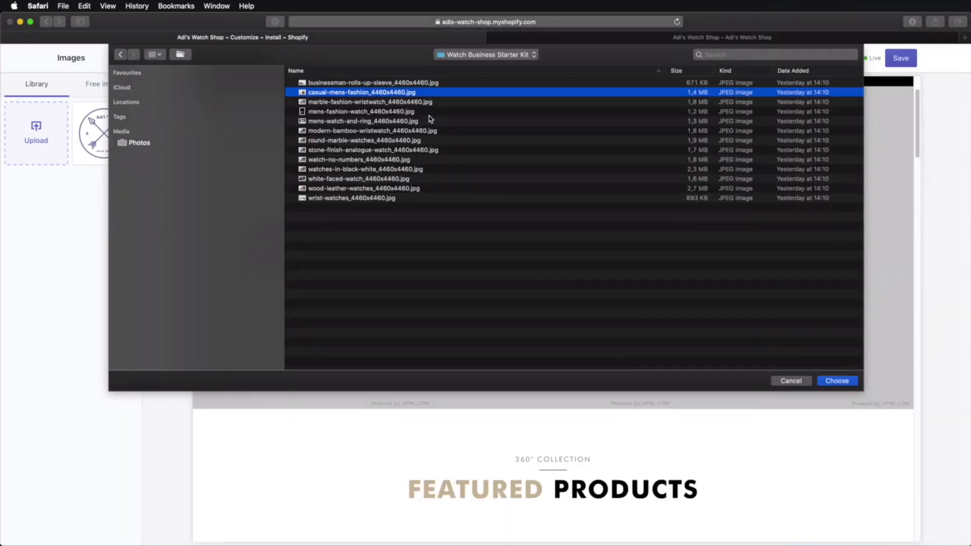
key("space")
key("Down")
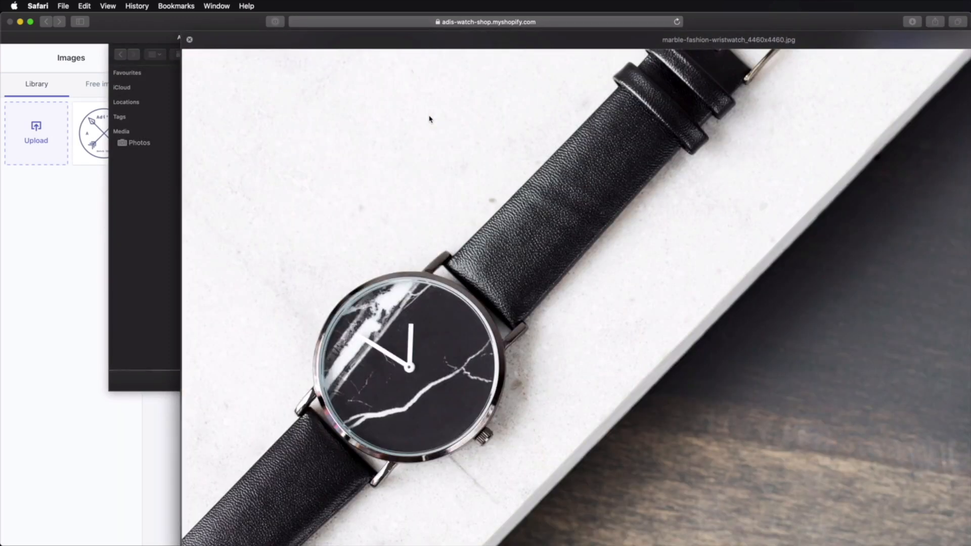
key("Down")
key("Down")
key("Down")
key("Down")
key("space")
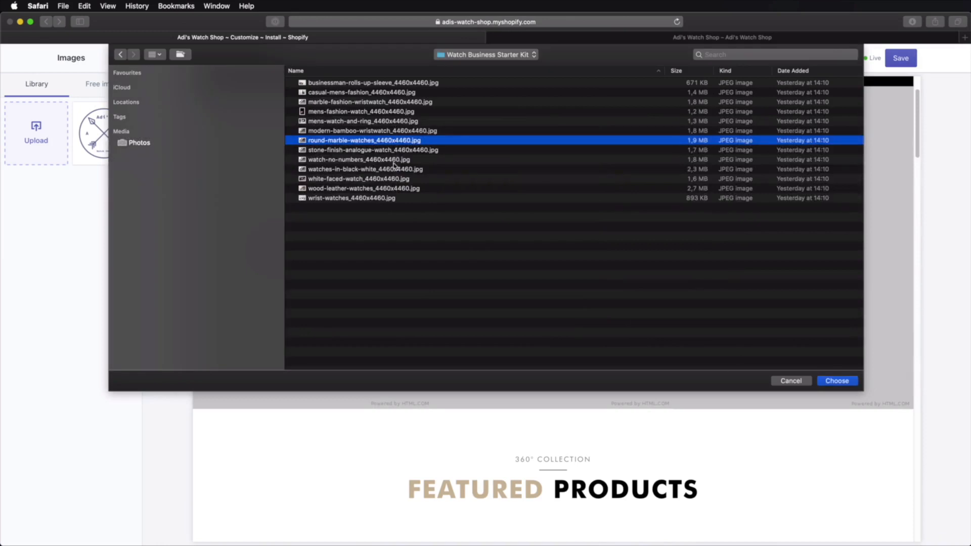
key("Return")
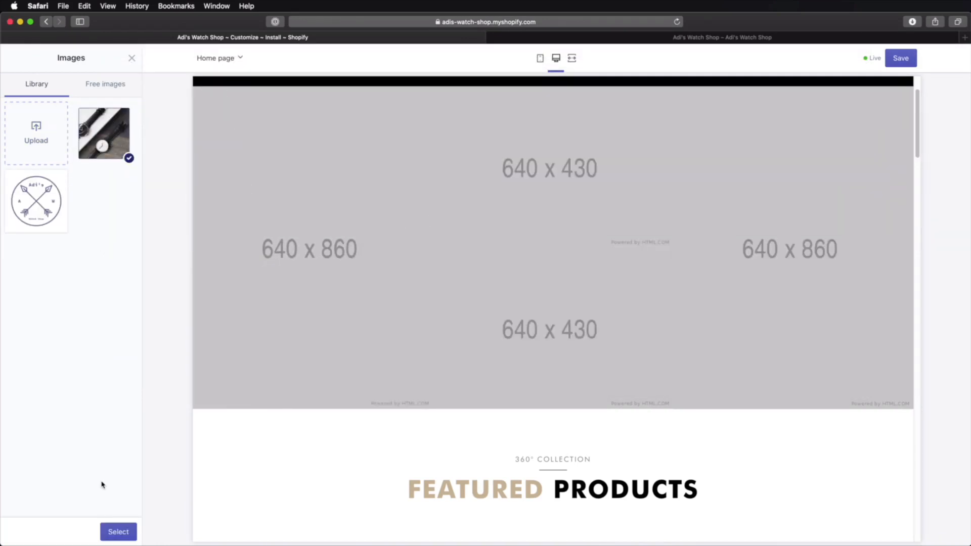
left_click(119, 532)
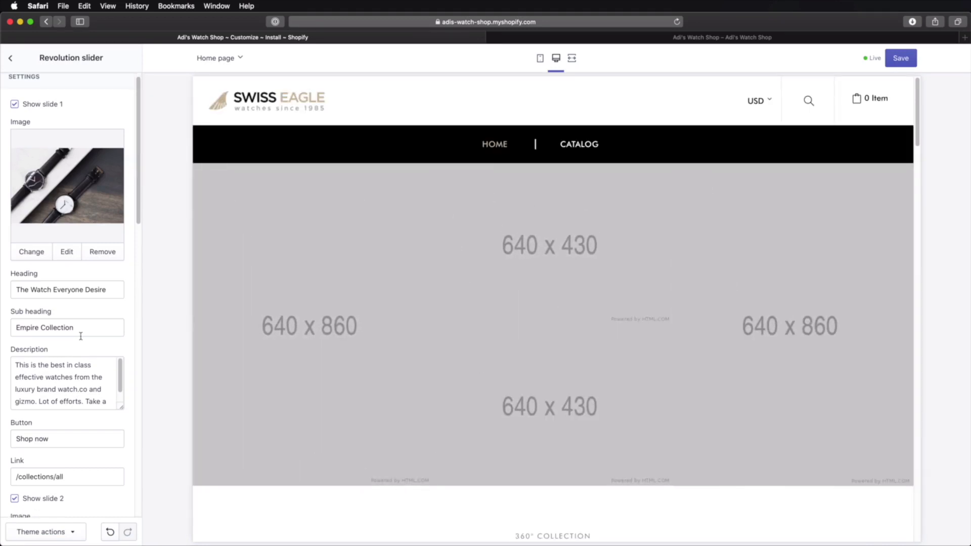
- Set slide 2's image to the free Men's Fashion photo of a man in a navy suit holding a phone
scroll(80, 337, "down", 5)
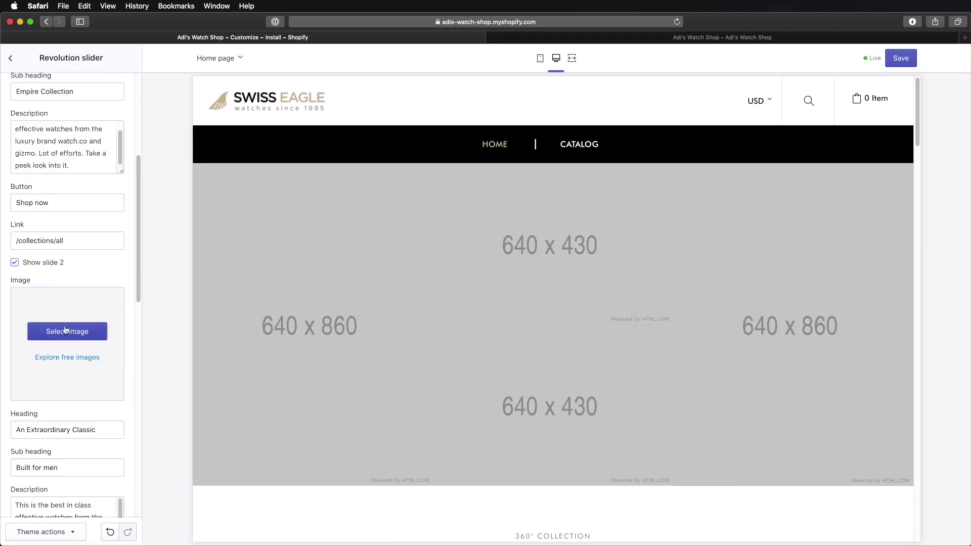
left_click(66, 336)
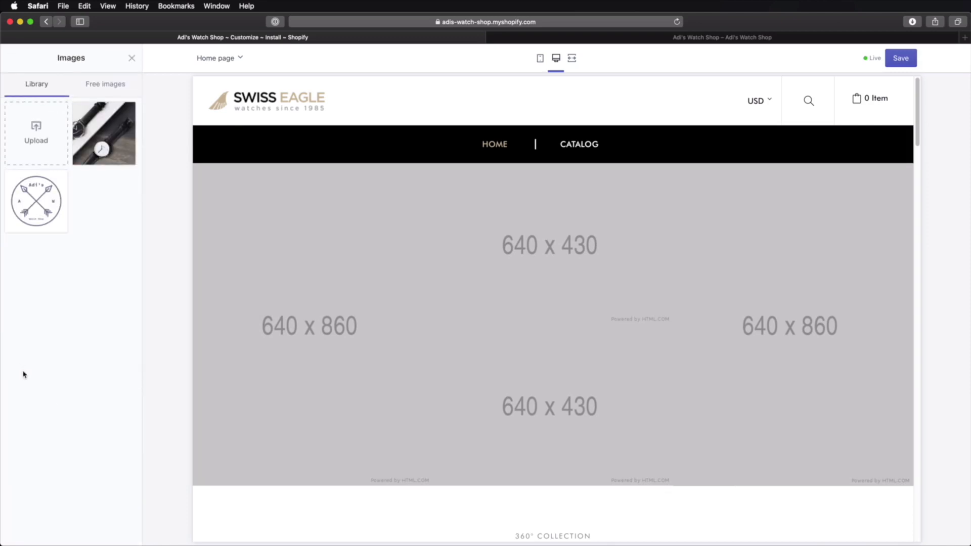
left_click(104, 85)
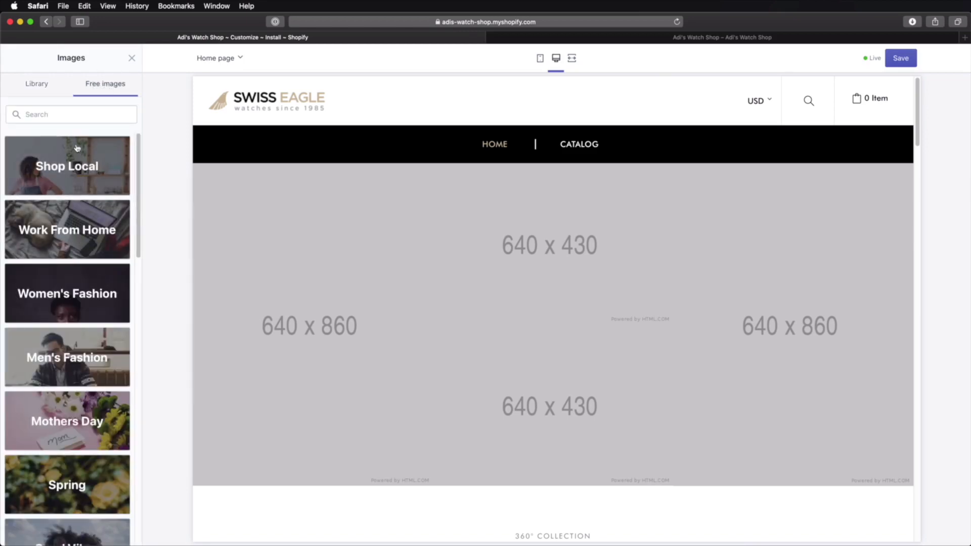
scroll(83, 285, "down", 3)
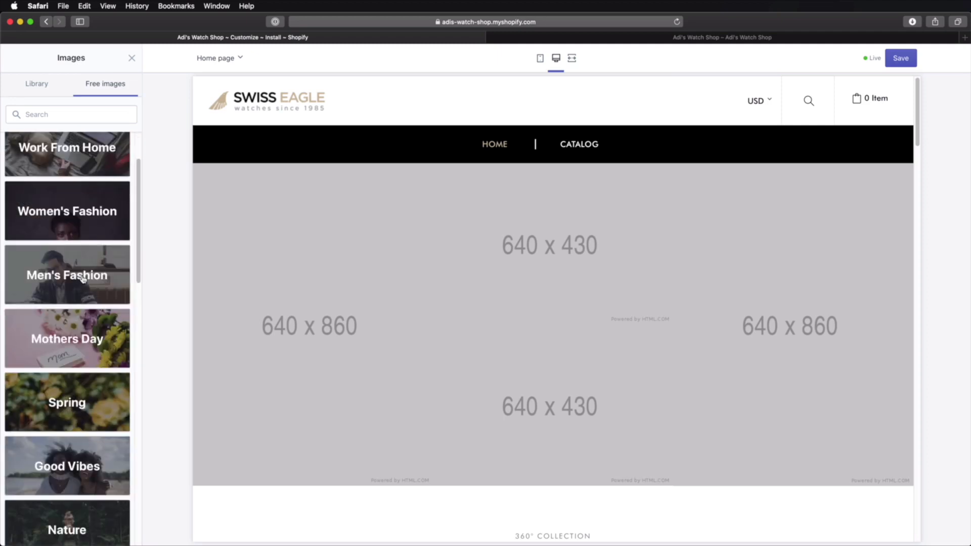
left_click(84, 279)
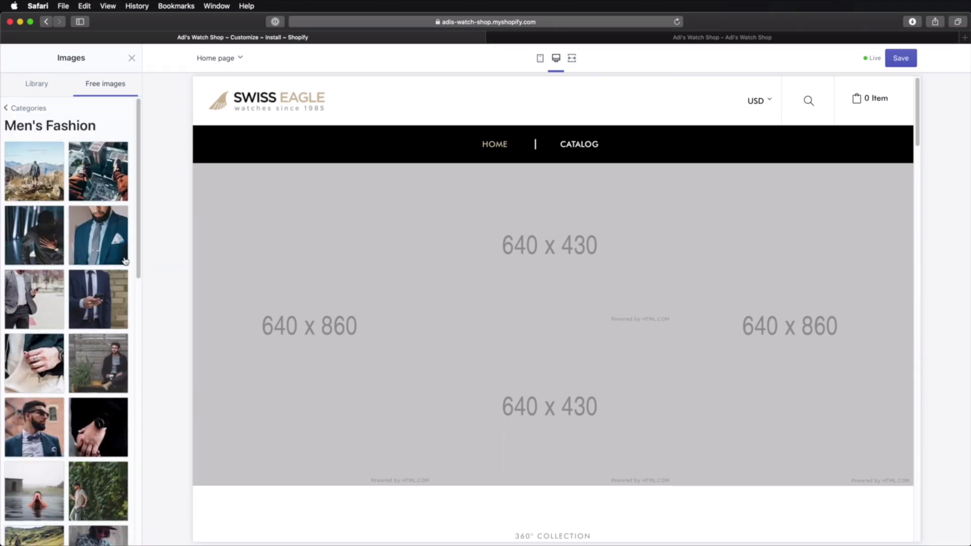
left_click(126, 261)
left_click(124, 304)
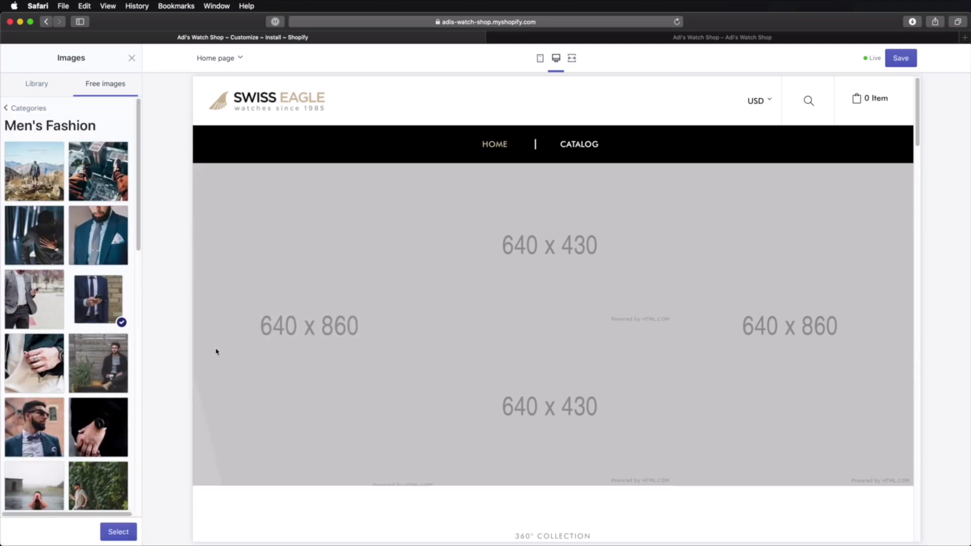
left_click(118, 532)
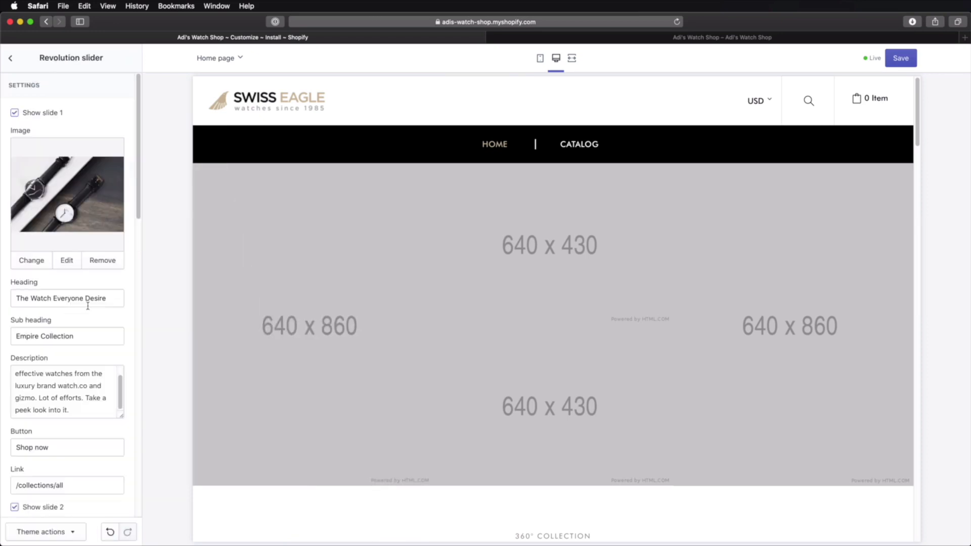
- Save the Revolution slider changes, reload the storefront preview in the other browser tab to check both slides, and return to the theme editor
left_click_drag(26, 298, 104, 297)
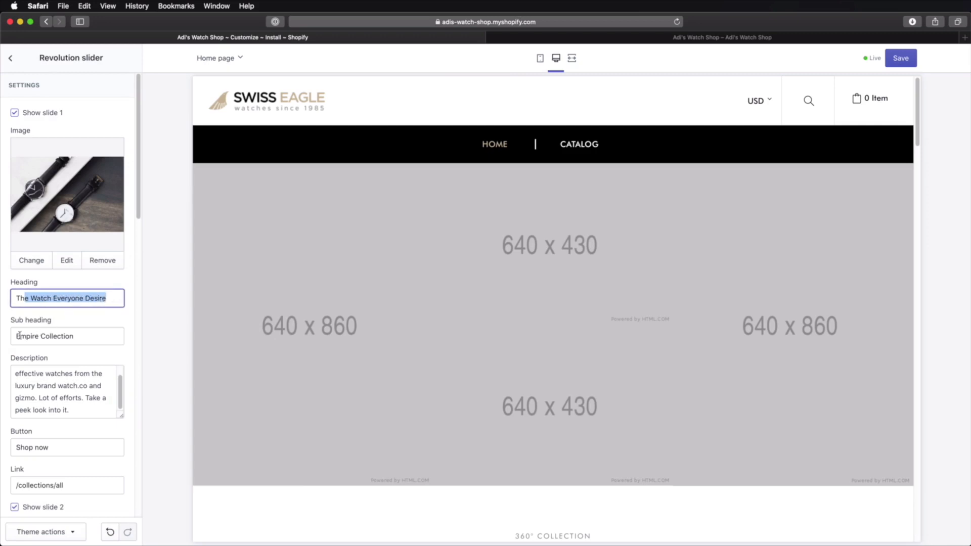
left_click(900, 57)
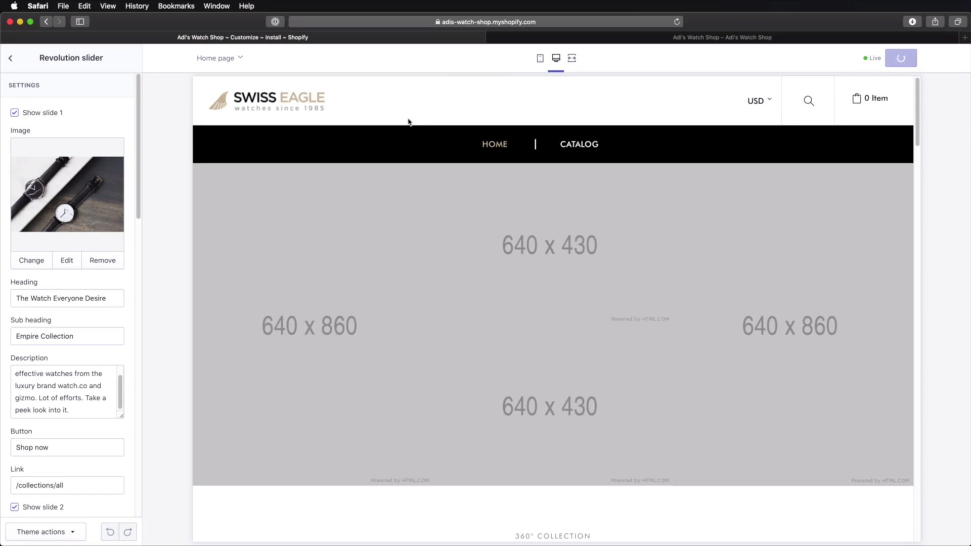
key("ctrl+Tab")
key("super+r")
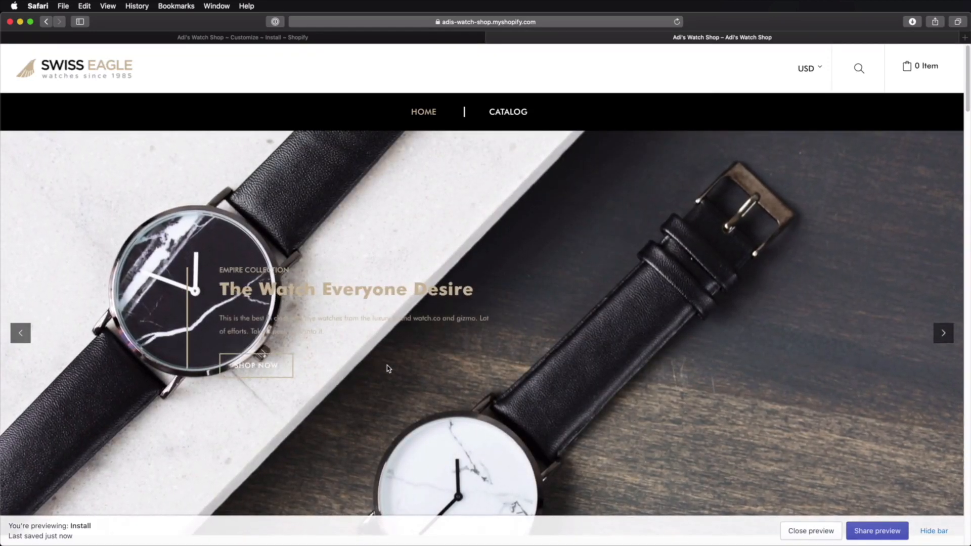
scroll(407, 338, "down", 2)
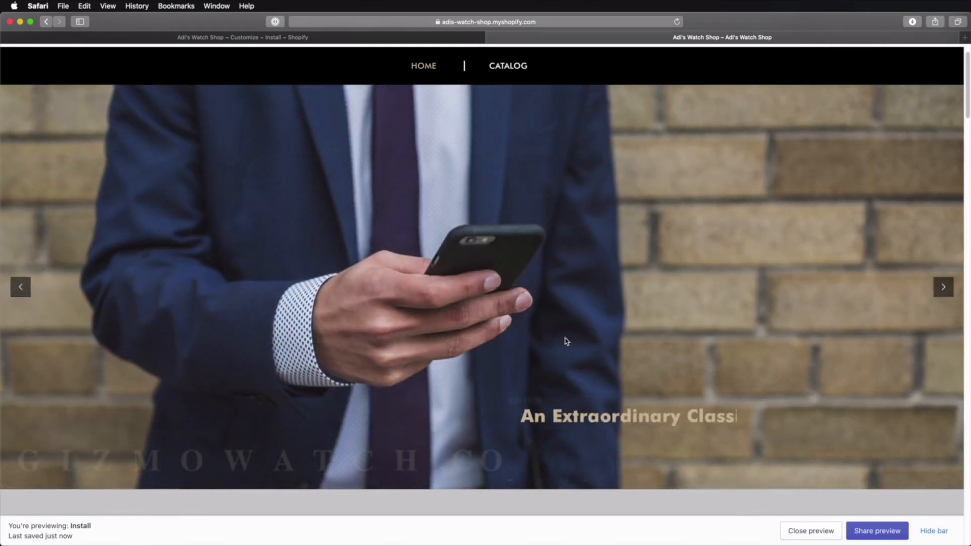
scroll(506, 338, "up", 2)
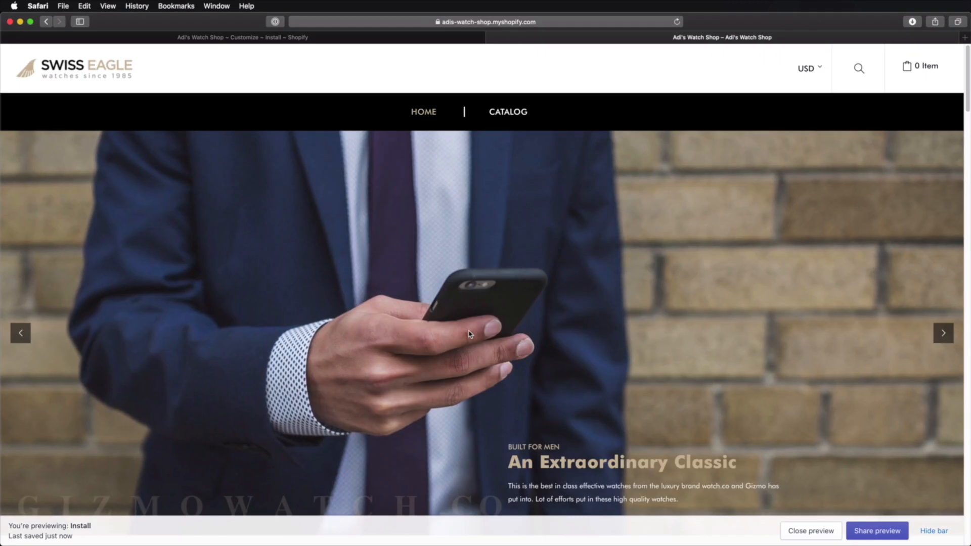
left_click(251, 36)
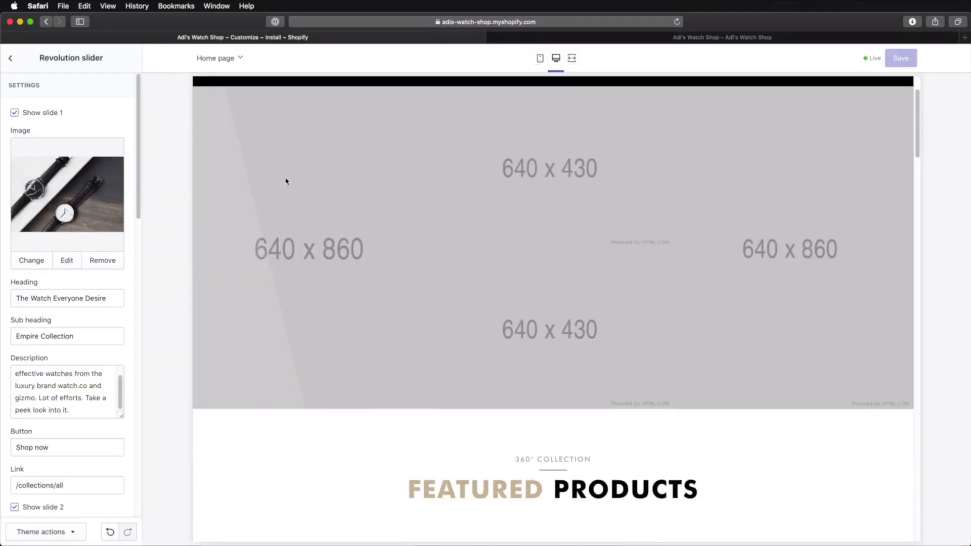
- Return to the section list and look through the home page preview around the Featured Products and Special Edition sections
left_click(10, 57)
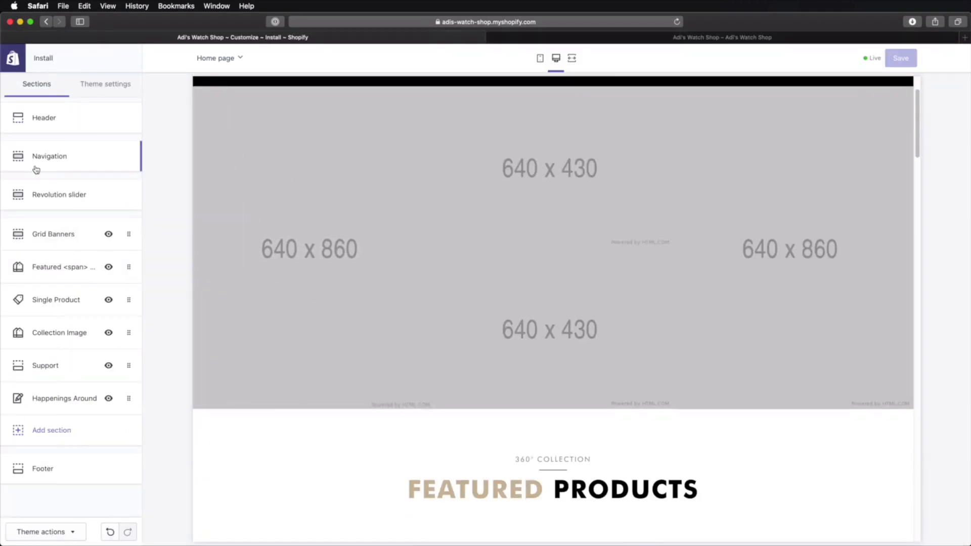
scroll(433, 292, "down", 10)
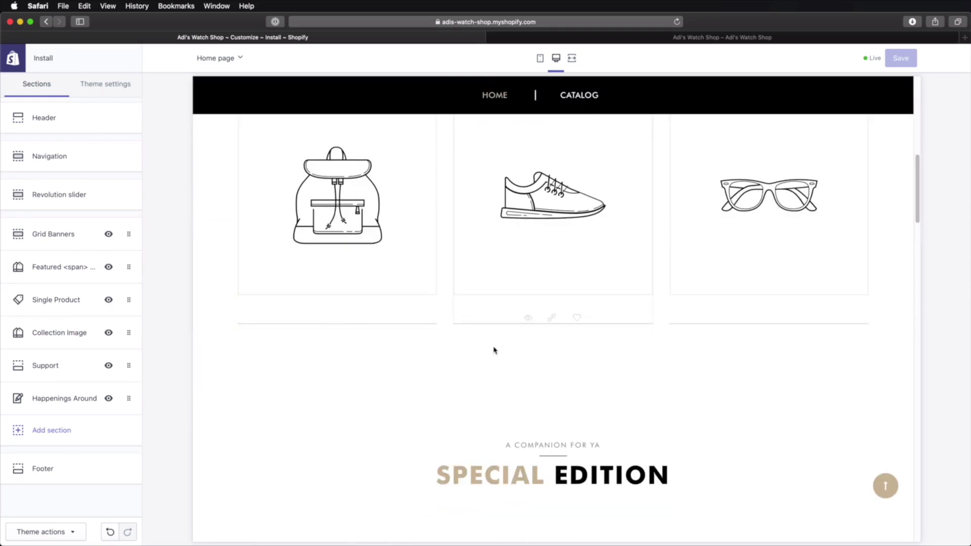
scroll(494, 350, "down", 5)
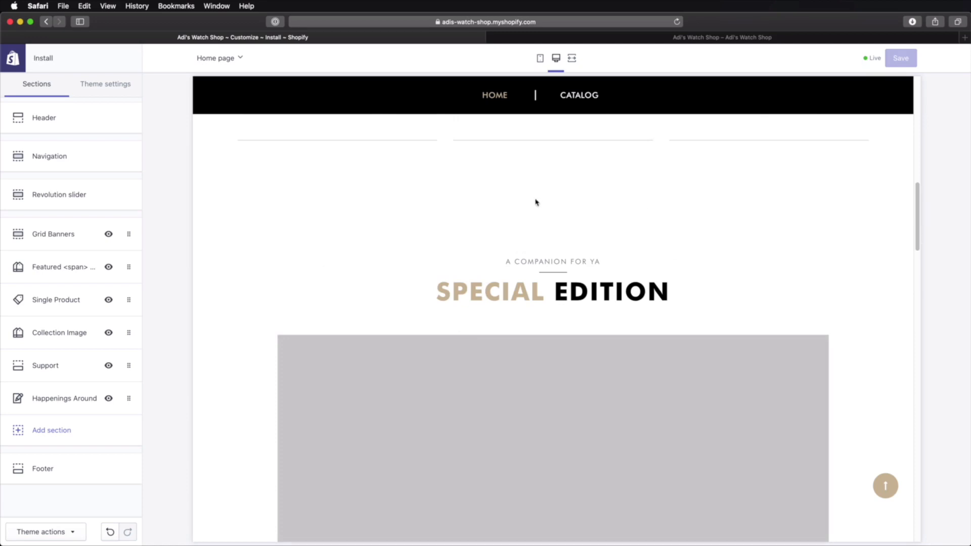
scroll(424, 346, "down", 12)
scroll(425, 349, "up", 11)
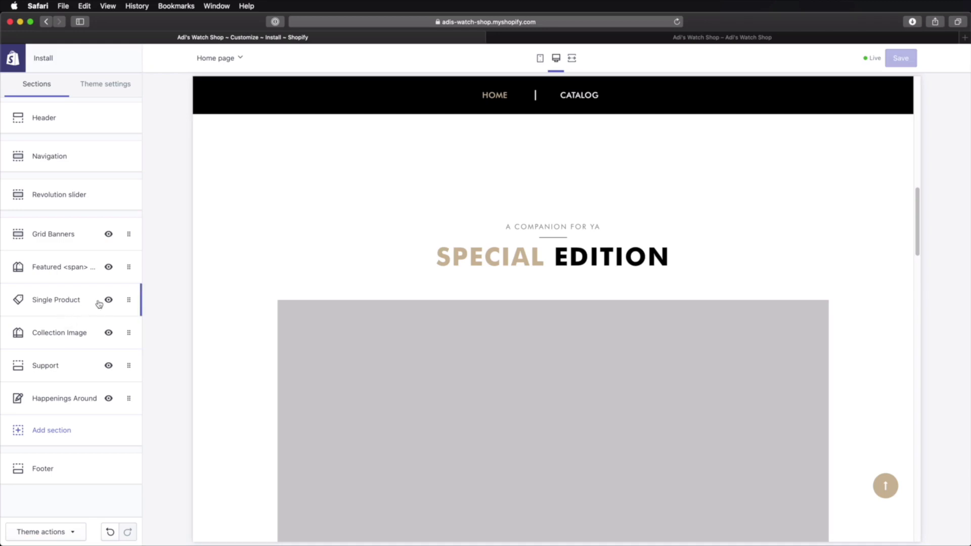
- Temporarily hide the Single Product section, check the home page preview without it, and show the section again
left_click(109, 300)
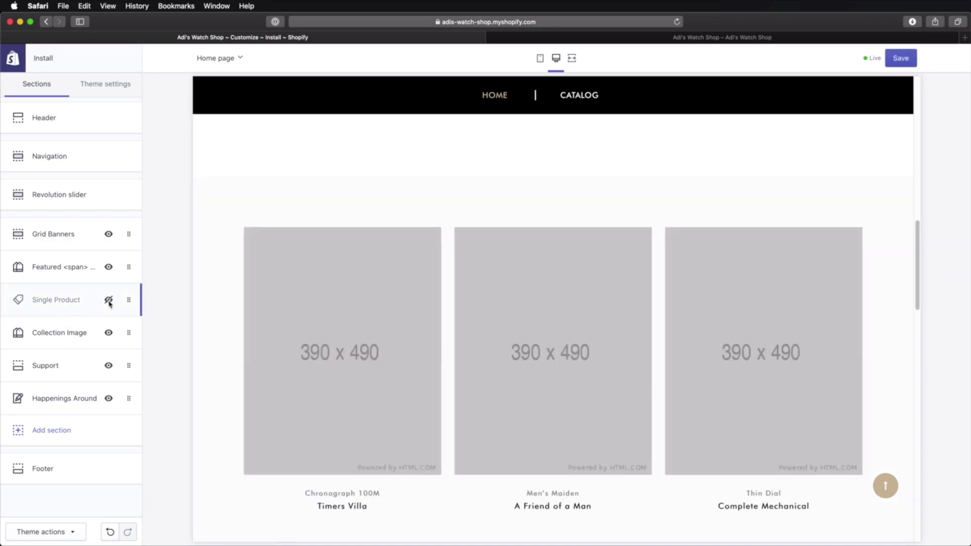
scroll(497, 280, "down", 3)
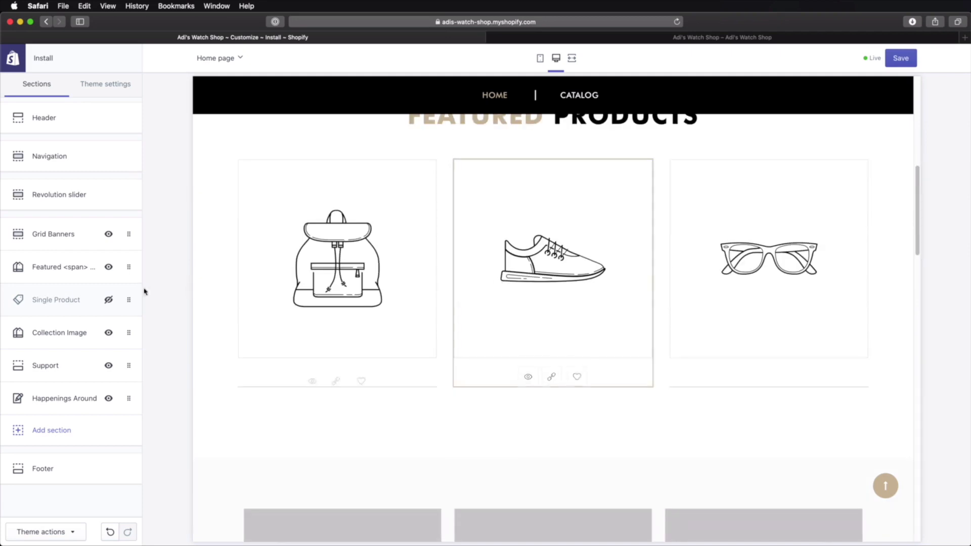
left_click(108, 301)
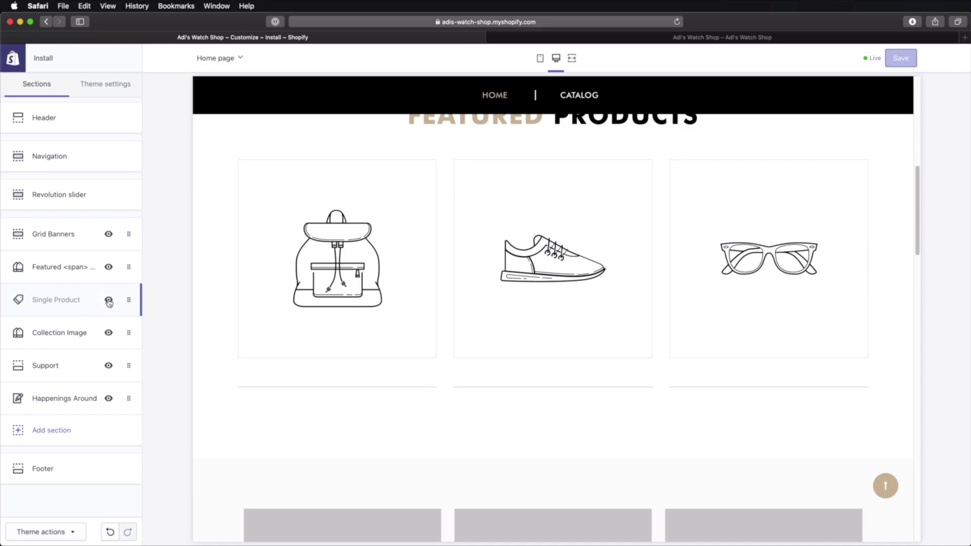
- Remove the Single Product section from the home page
left_click(74, 302)
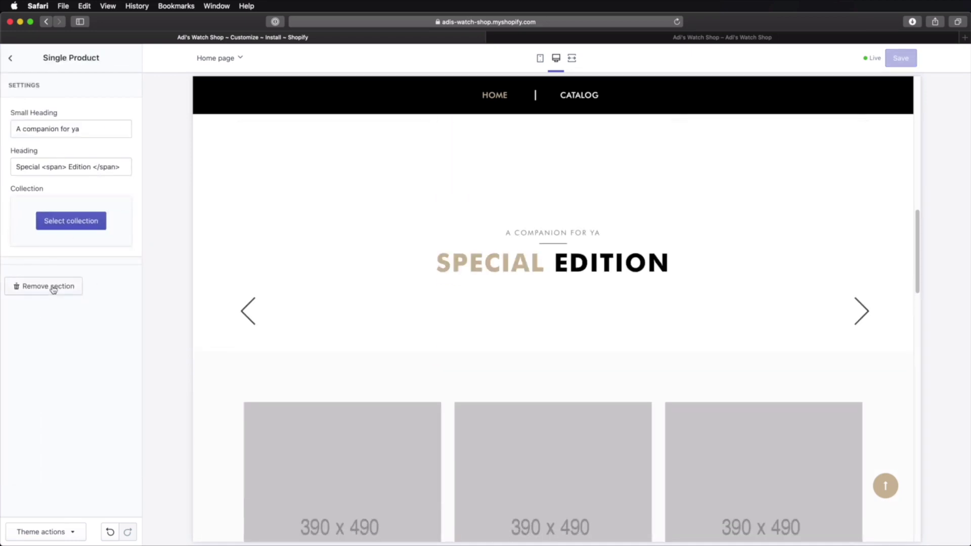
left_click(58, 292)
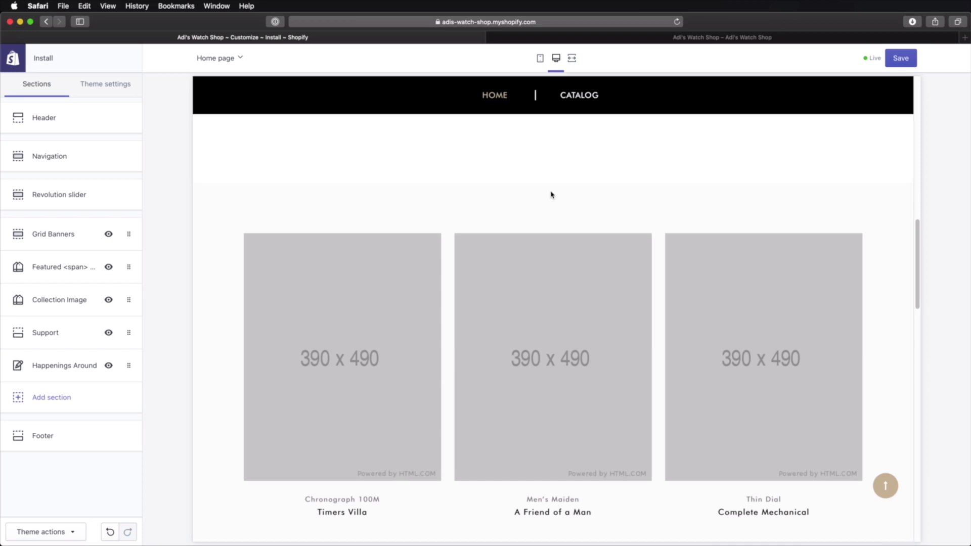
- Add a new Support section, setting its first heading to "New section" and its content to "Hi, how are you?"
left_click(51, 402)
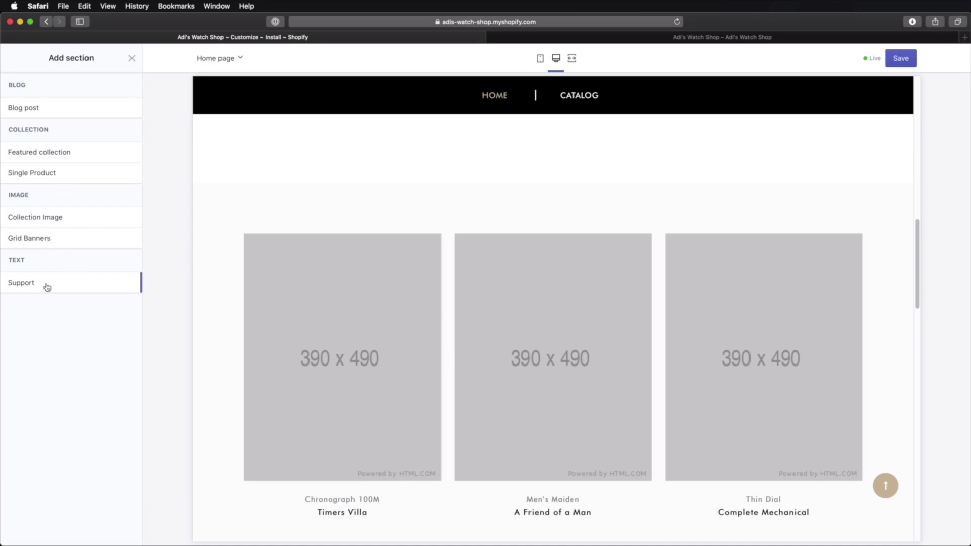
mouse_move(47, 287)
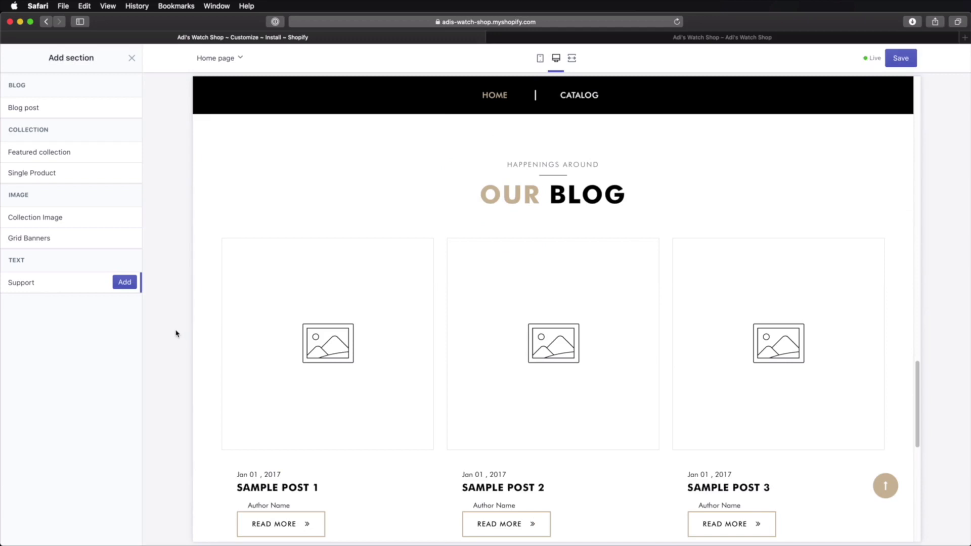
left_click(126, 283)
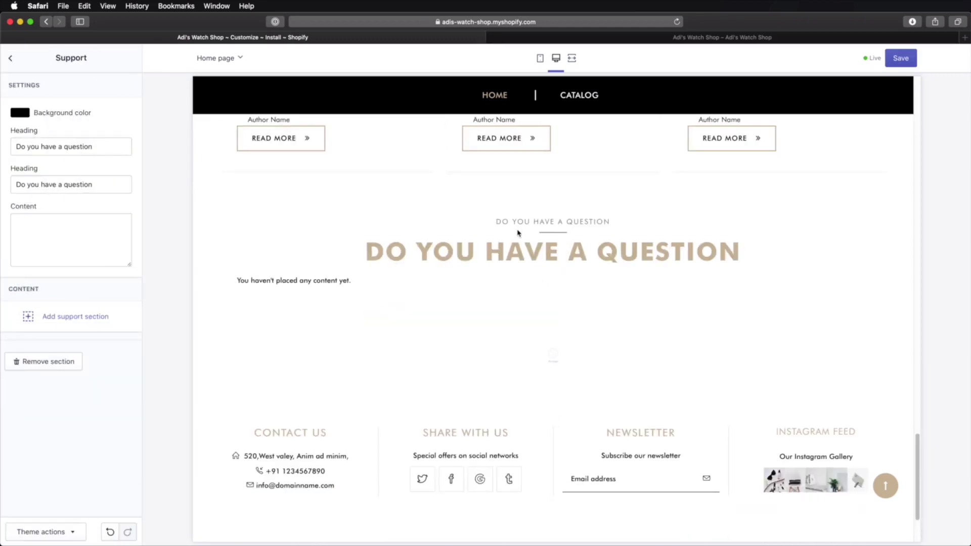
left_click_drag(525, 223, 593, 232)
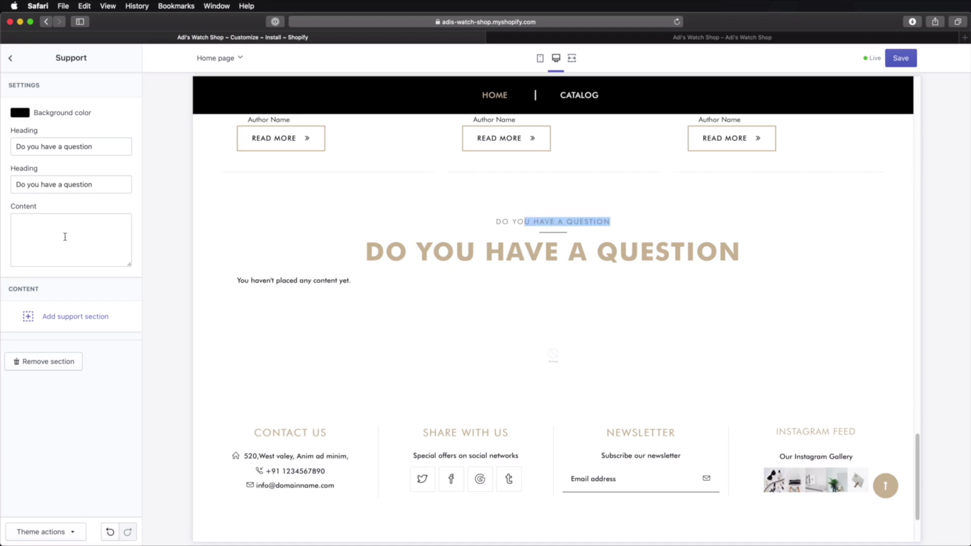
triple_click(97, 150)
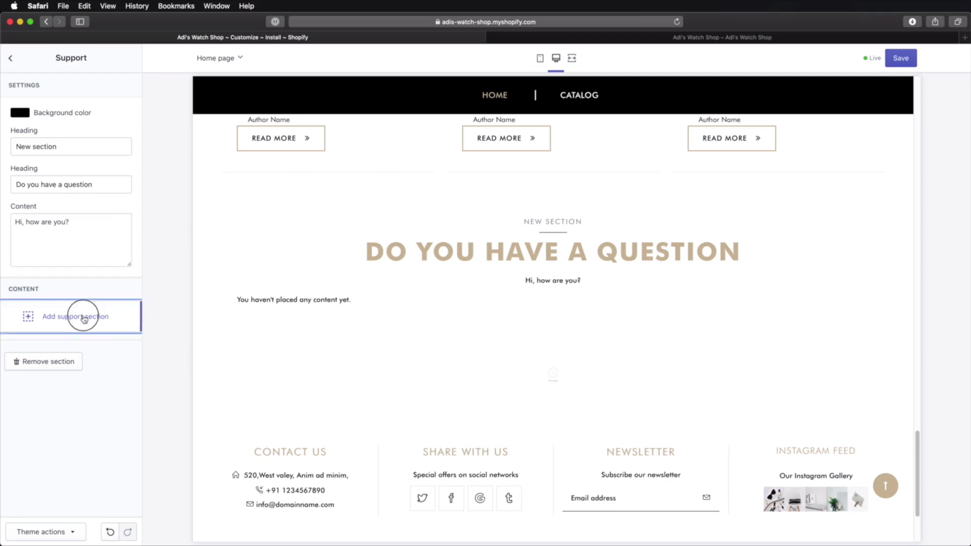
- Add a support section block to the new Support section and use the marble watches photo from the library as its image
left_click(81, 317)
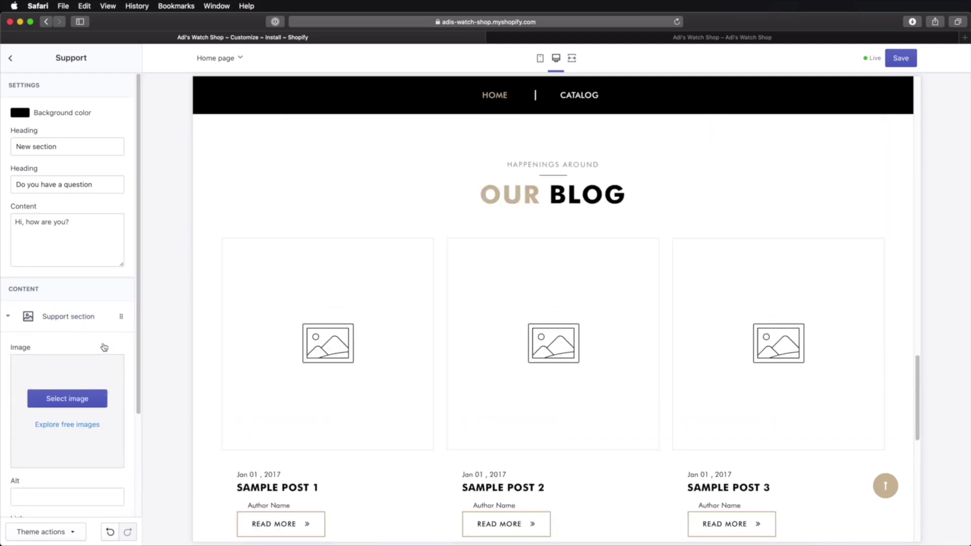
scroll(104, 346, "down", 4)
scroll(549, 306, "down", 7)
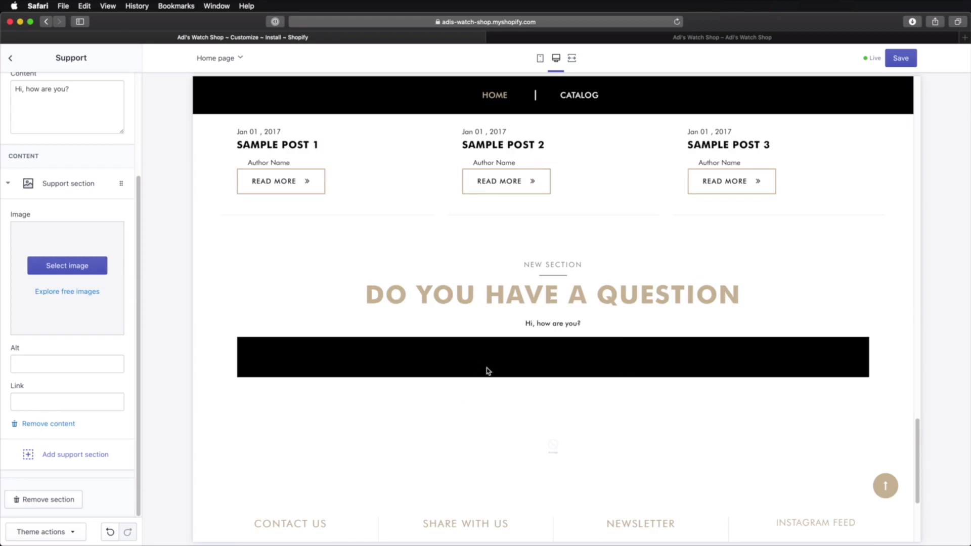
left_click(93, 266)
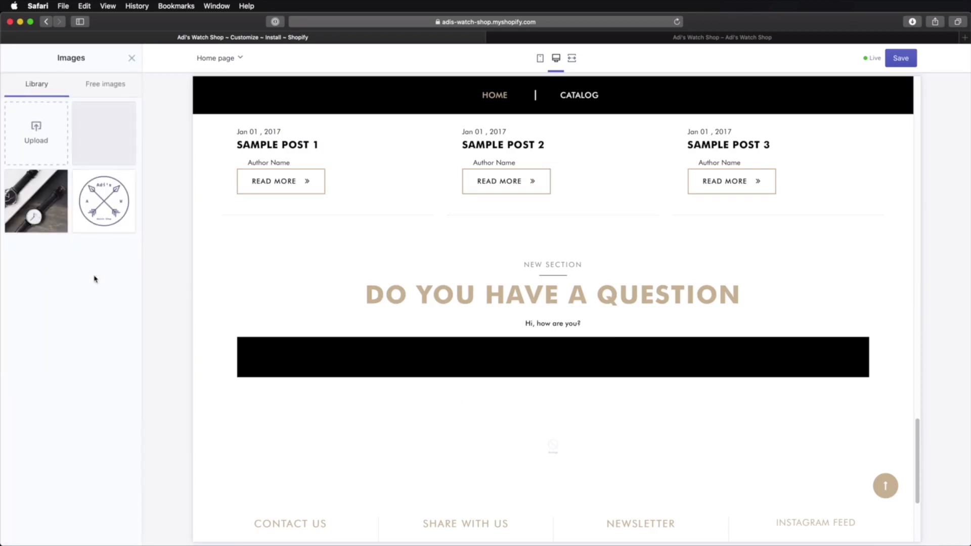
left_click(41, 219)
left_click(118, 531)
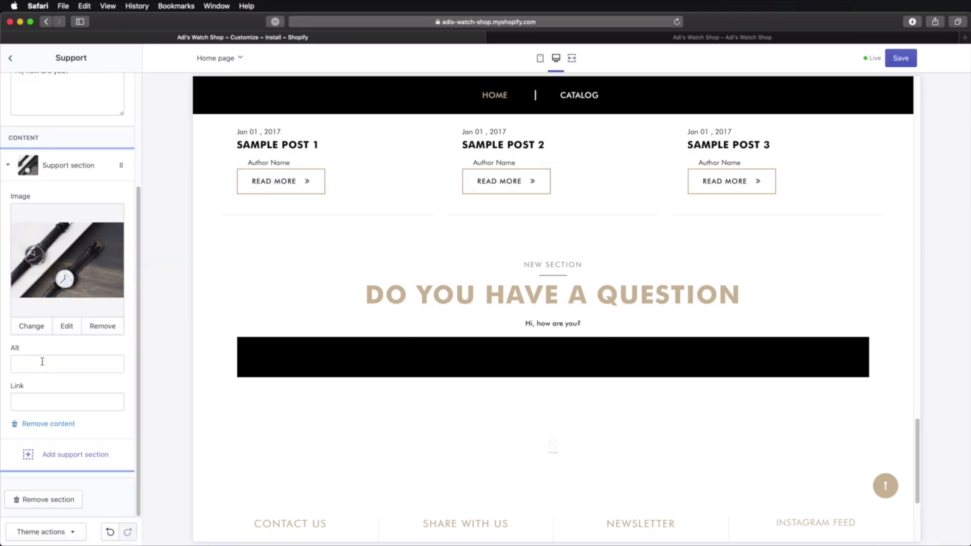
- Set the support block's image alt to "Alt text", leave its link empty, and save the theme changes
left_click(70, 364)
type("Alt text")
key("Tab")
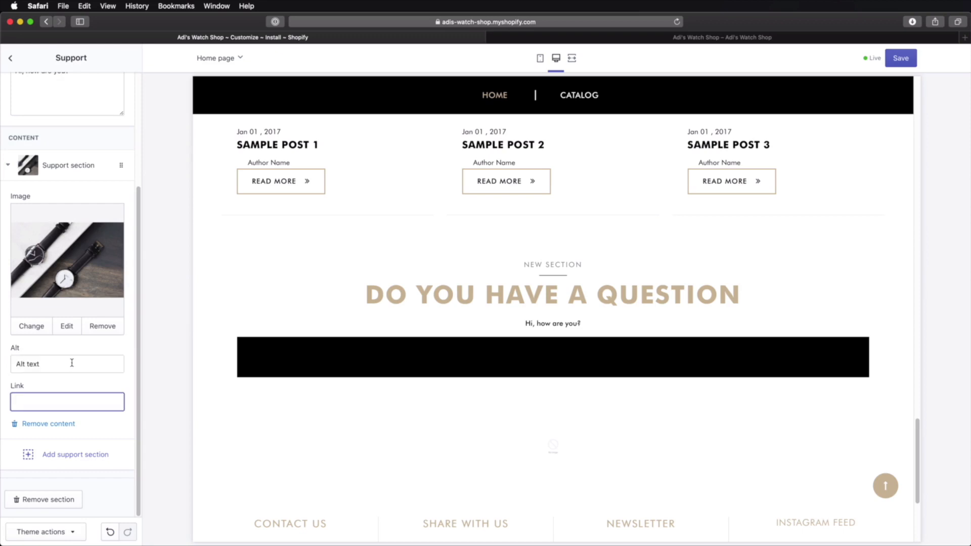
scroll(58, 419, "up", 2)
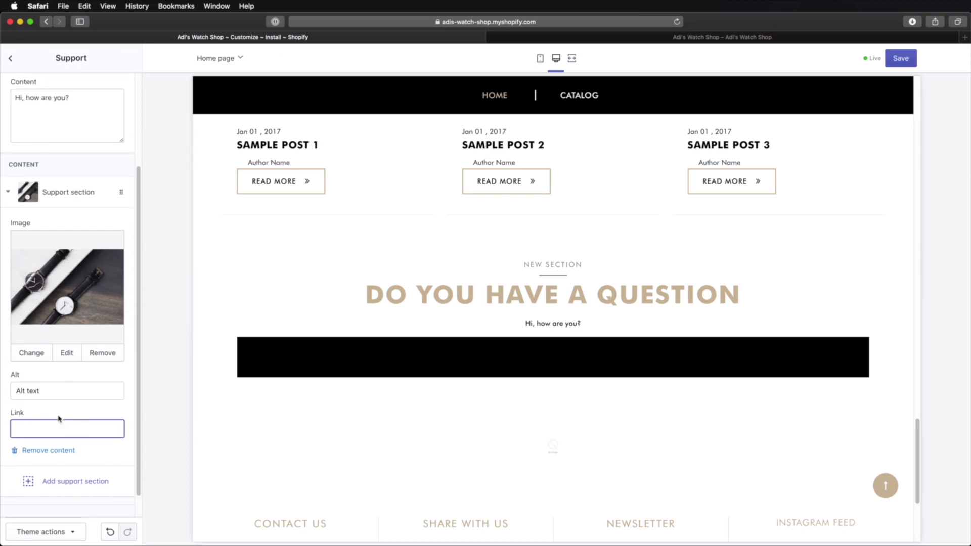
scroll(58, 419, "down", 2)
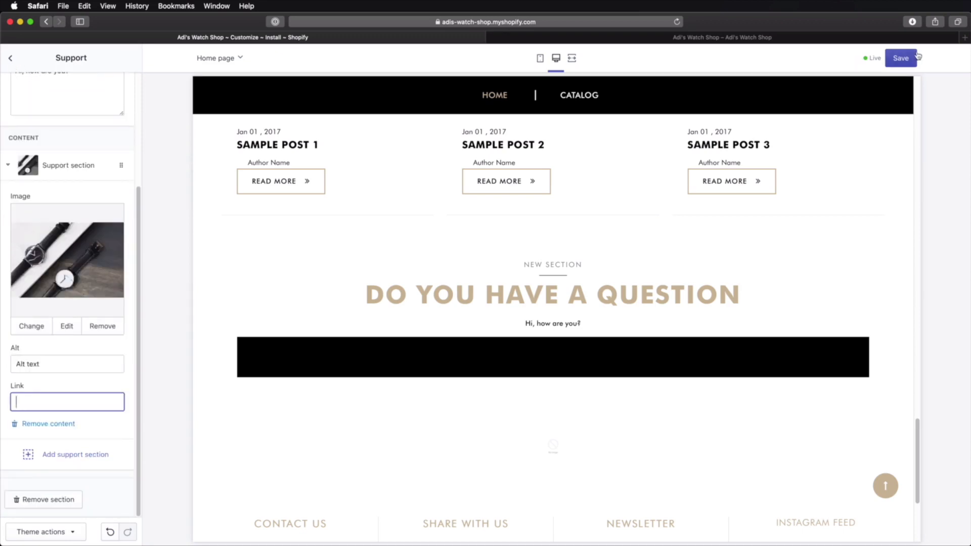
left_click(900, 58)
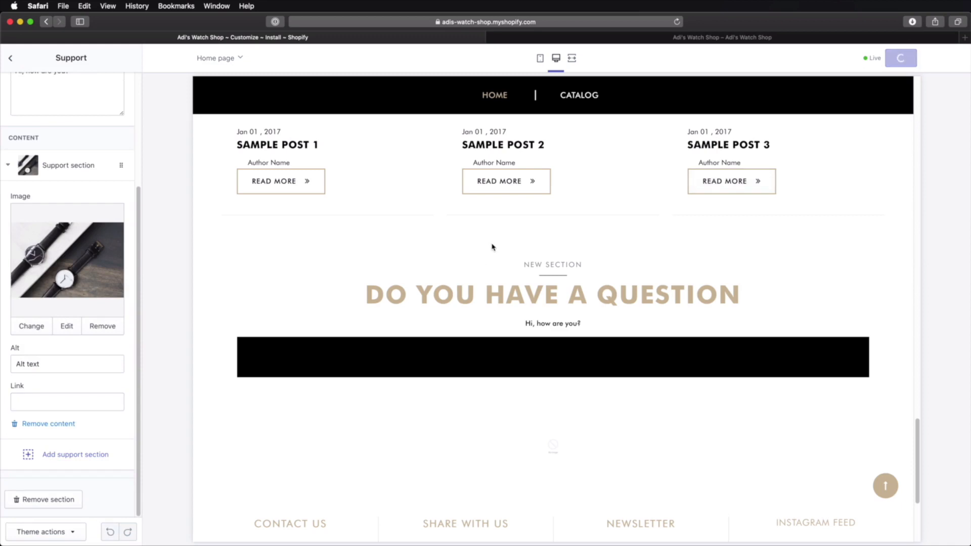
- Move the Happenings Around section and the new Support section above Grid Banners on the home page, and save
left_click(11, 58)
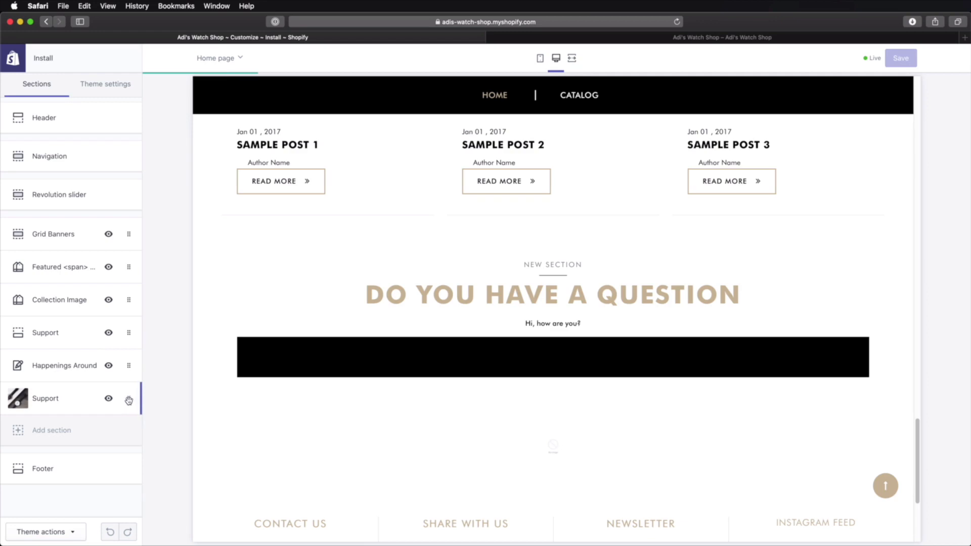
left_click_drag(128, 399, 126, 230)
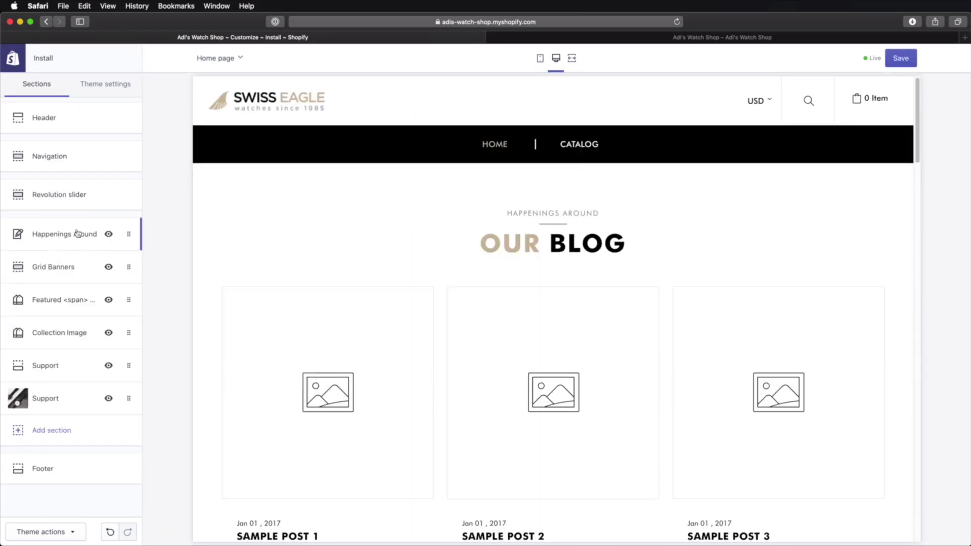
left_click_drag(129, 266, 127, 267)
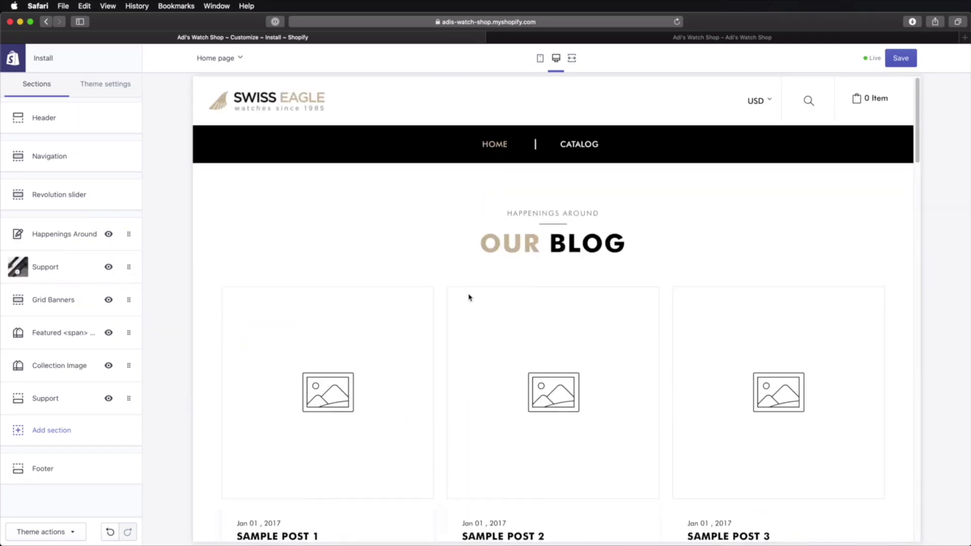
scroll(470, 299, "up", 10)
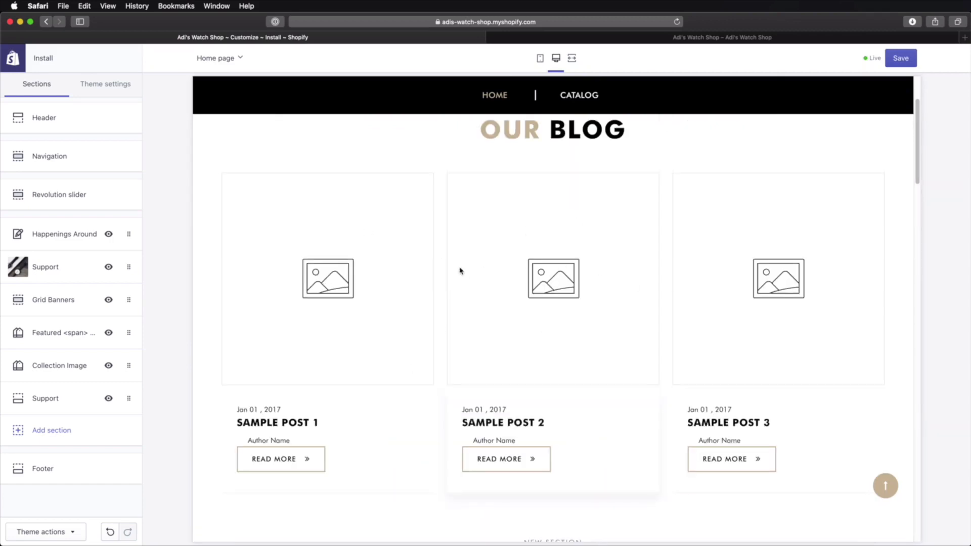
left_click(901, 57)
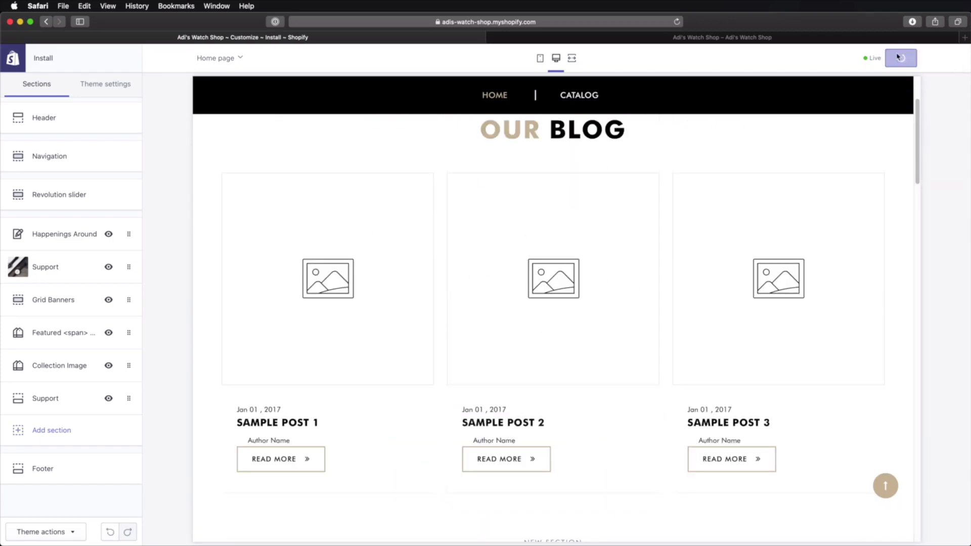
- Check the reordered home page sections in the store preview and return to the theme customizer
left_click(655, 38)
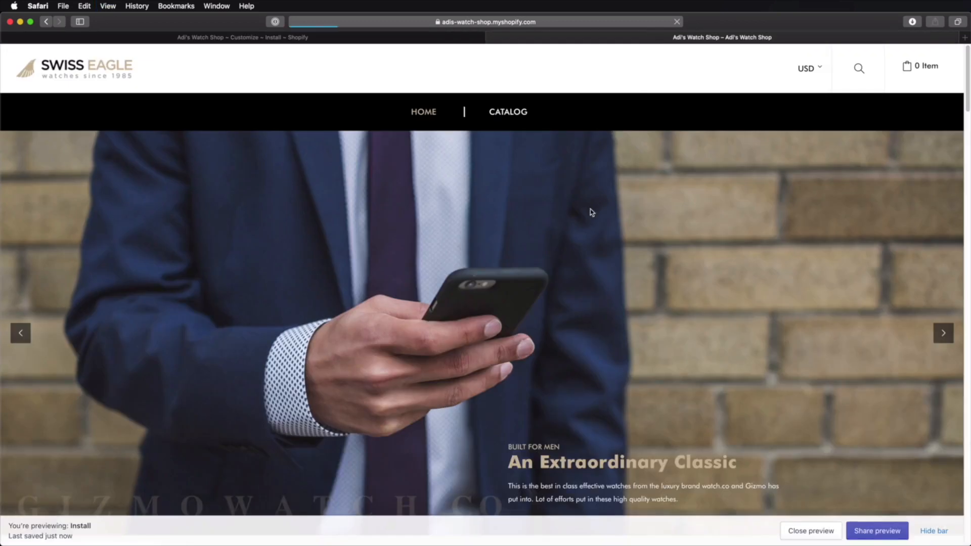
scroll(720, 258, "down", 10)
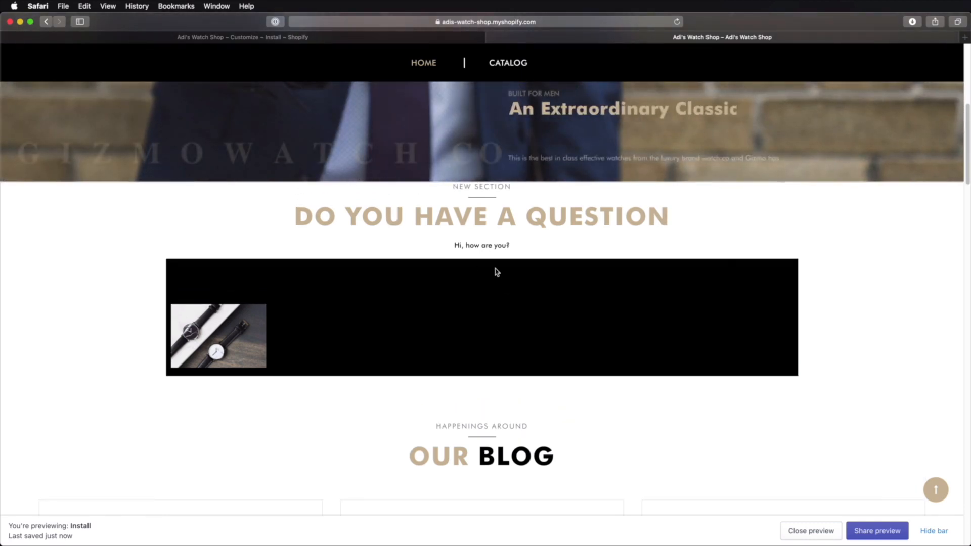
left_click(310, 37)
scroll(565, 272, "up", 3)
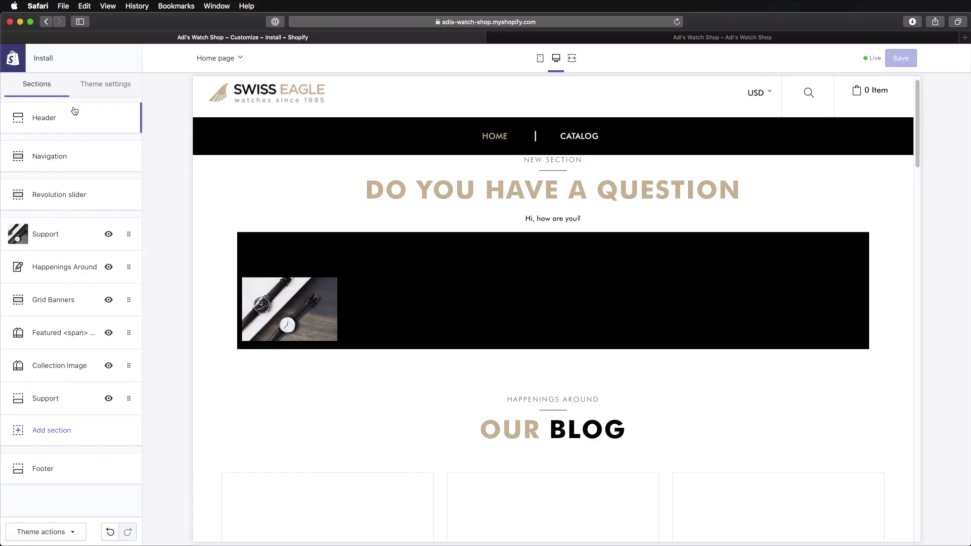
- Examine the theme's color settings for backgrounds, buttons, text and other page elements
left_click(104, 86)
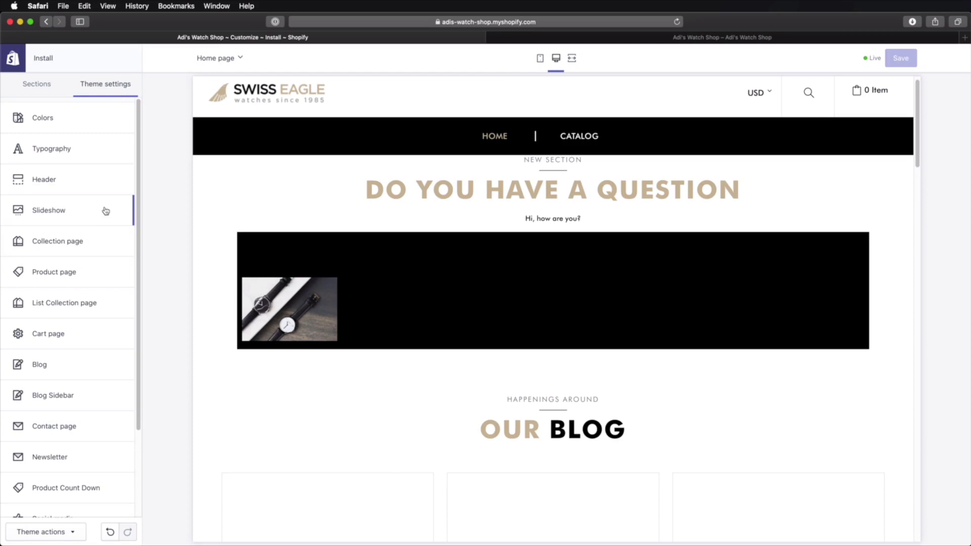
left_click(75, 119)
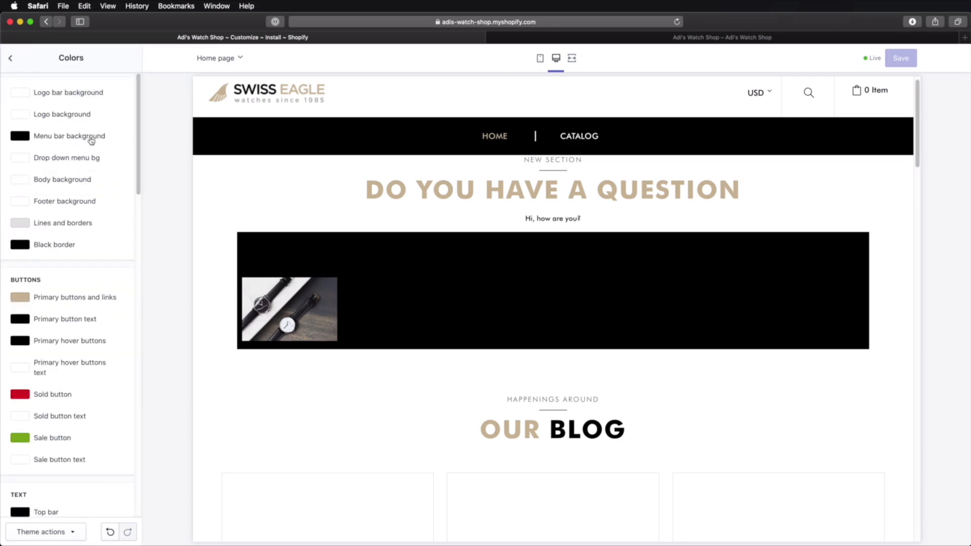
scroll(91, 141, "down", 1)
scroll(91, 140, "down", 15)
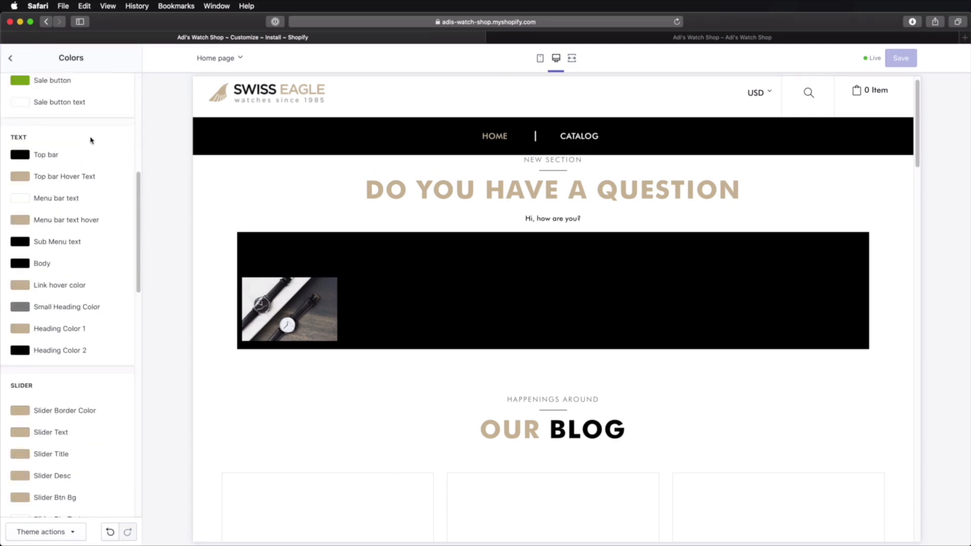
scroll(91, 141, "down", 12)
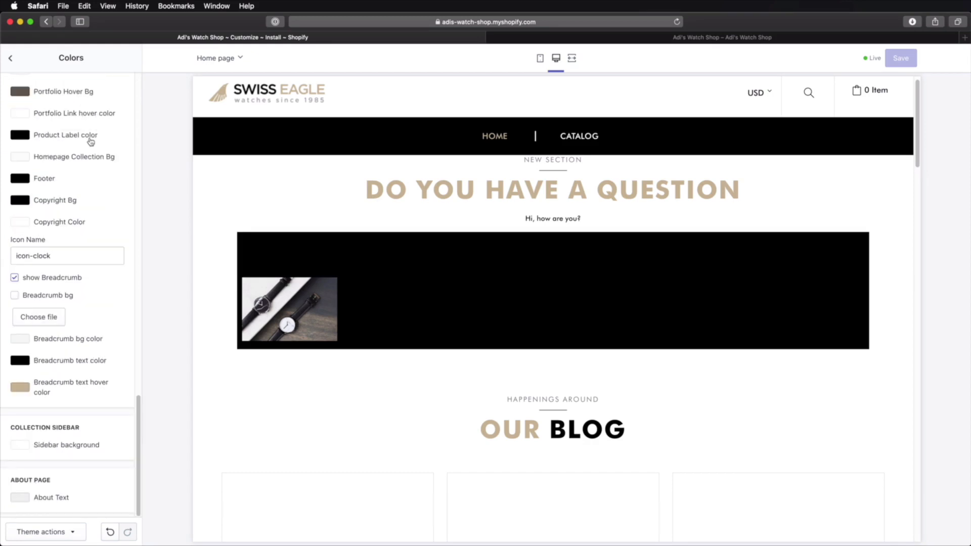
scroll(75, 323, "up", 20)
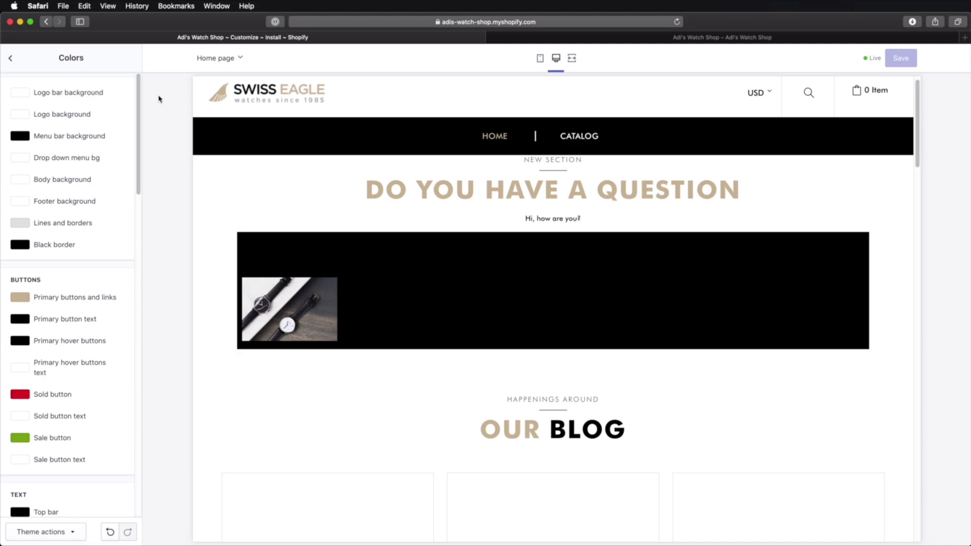
scroll(135, 269, "down", 3)
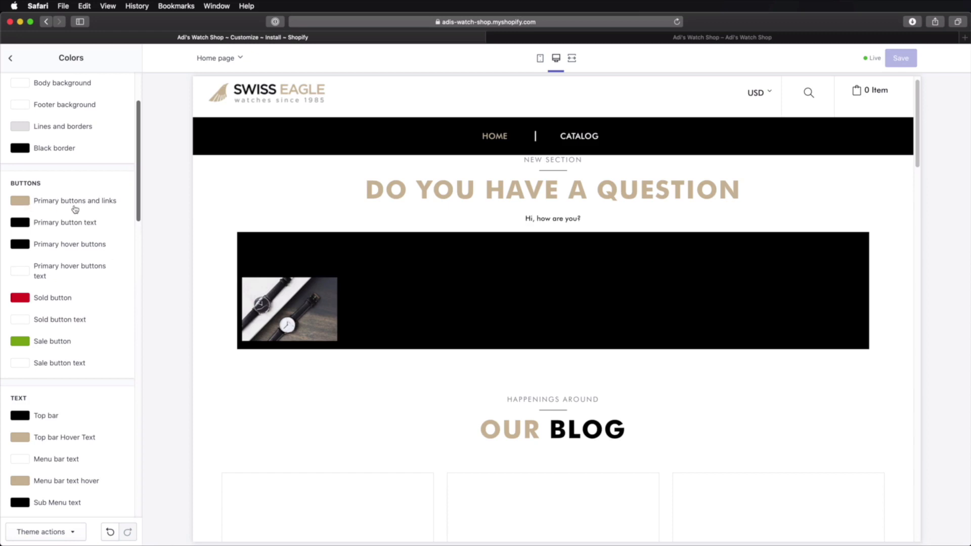
scroll(74, 209, "down", 7)
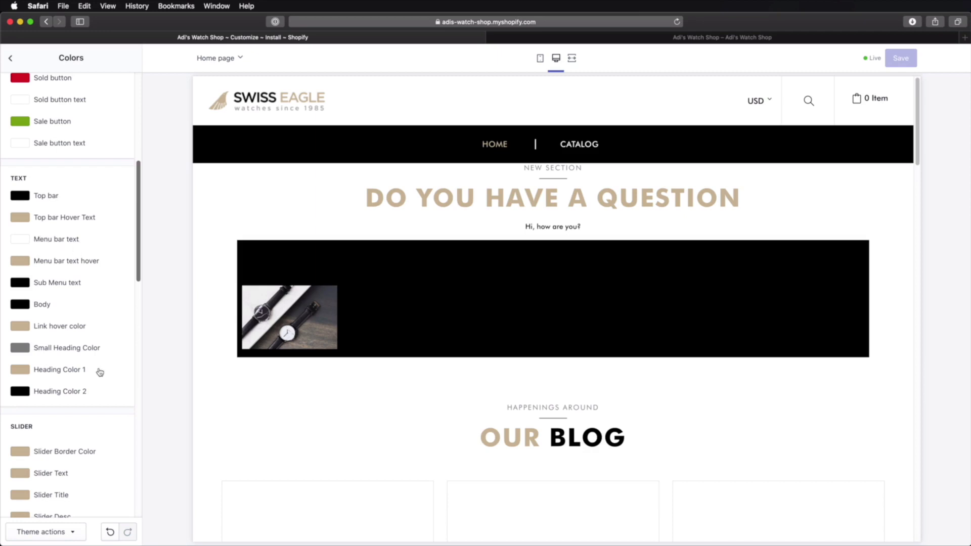
- Set the Slider Border Color to #BD9856, save the theme changes, and leave the color settings
scroll(98, 364, "down", 7)
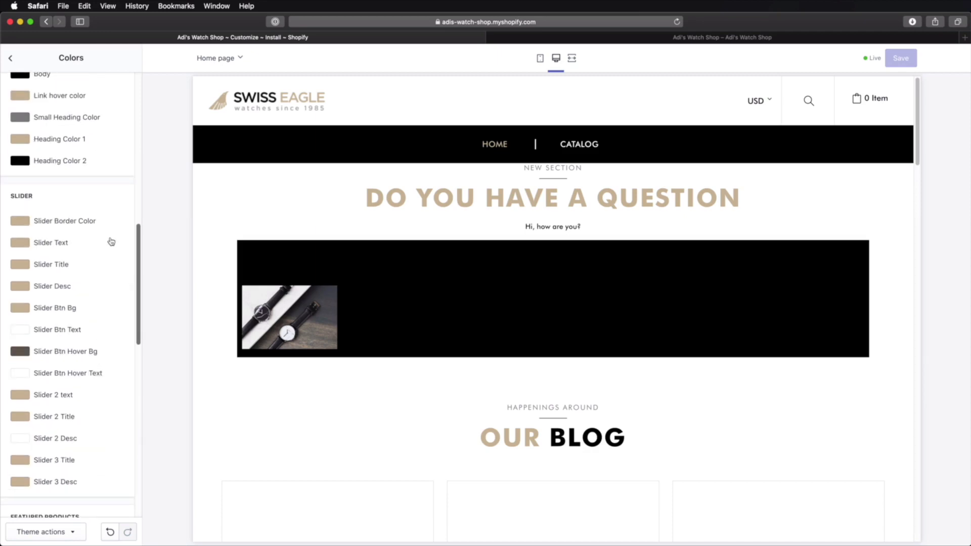
left_click(21, 222)
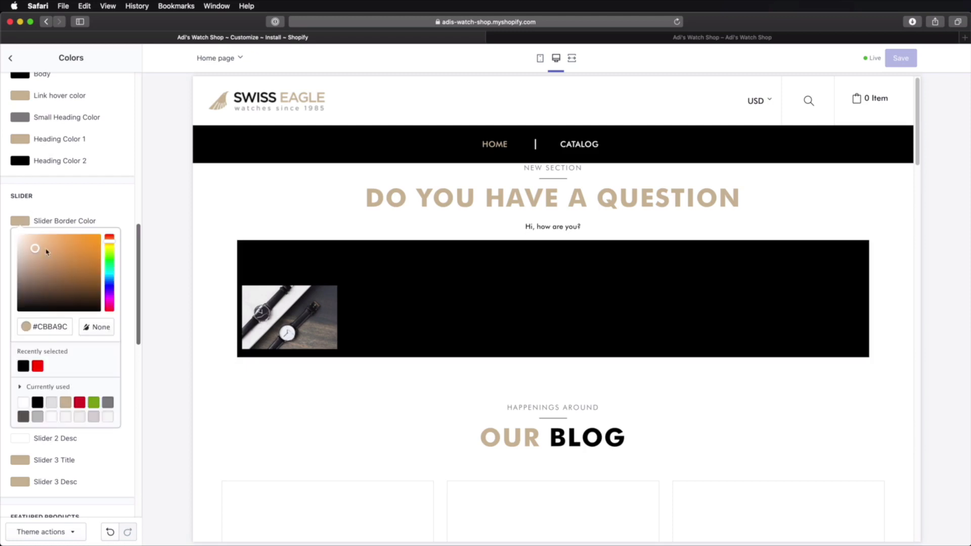
mouse_move(46, 252)
left_mouse_down()
mouse_move(86, 243)
mouse_move(63, 257)
mouse_move(61, 277)
mouse_move(61, 252)
left_mouse_up()
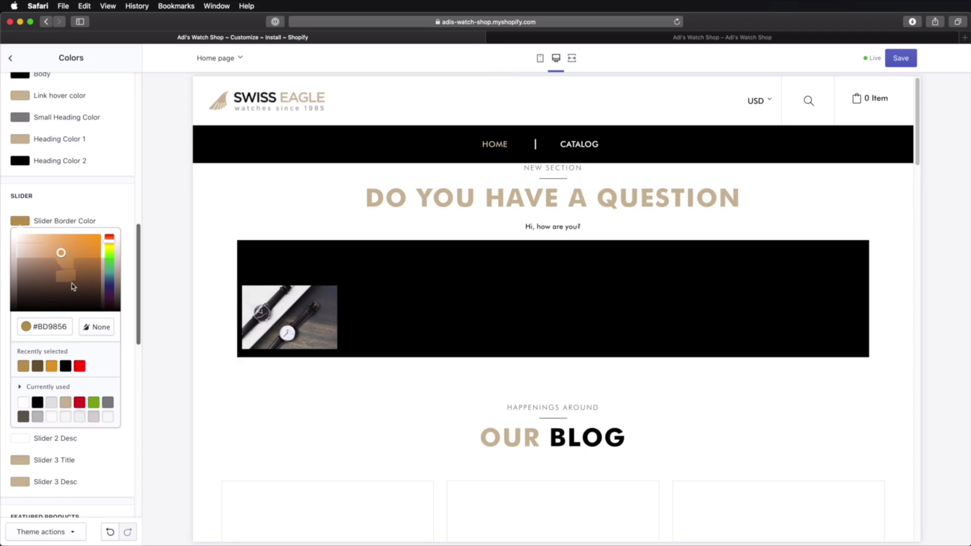
left_click(108, 217)
left_click(900, 58)
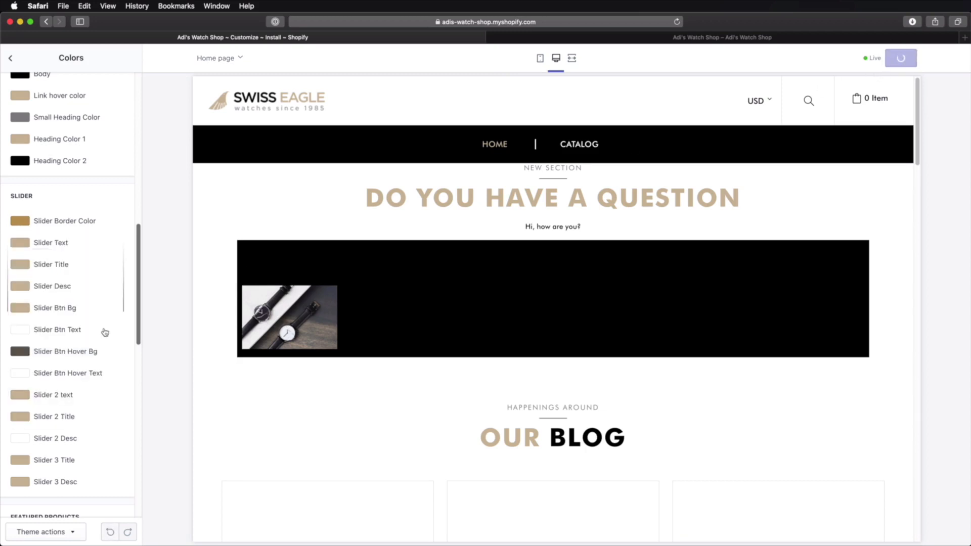
left_click(10, 58)
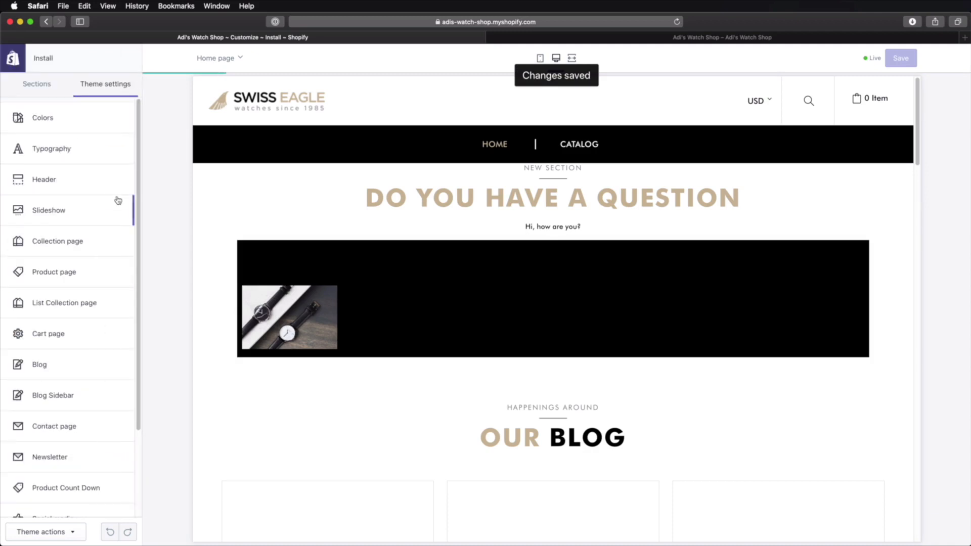
- Examine the available fonts for the body text font and the other font in the typography settings
left_click(86, 148)
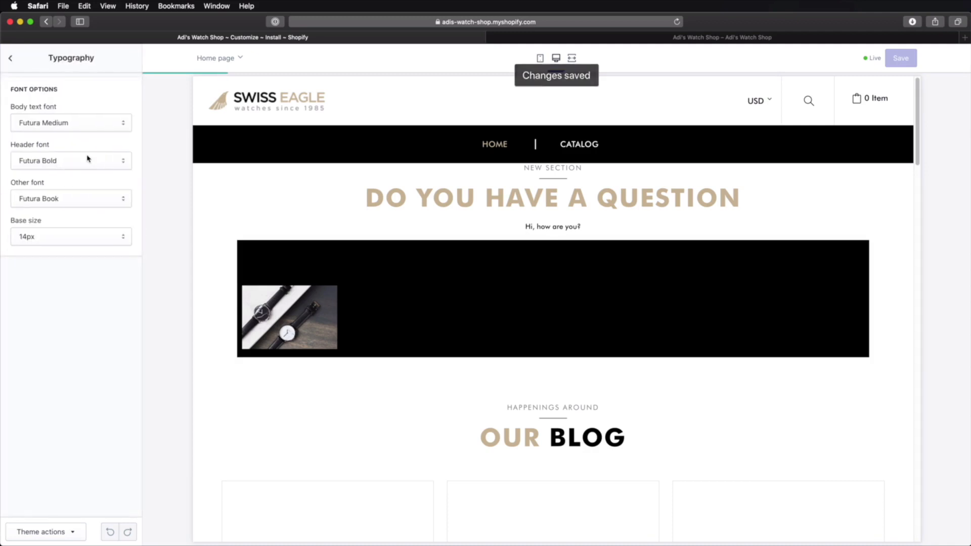
left_click(74, 123)
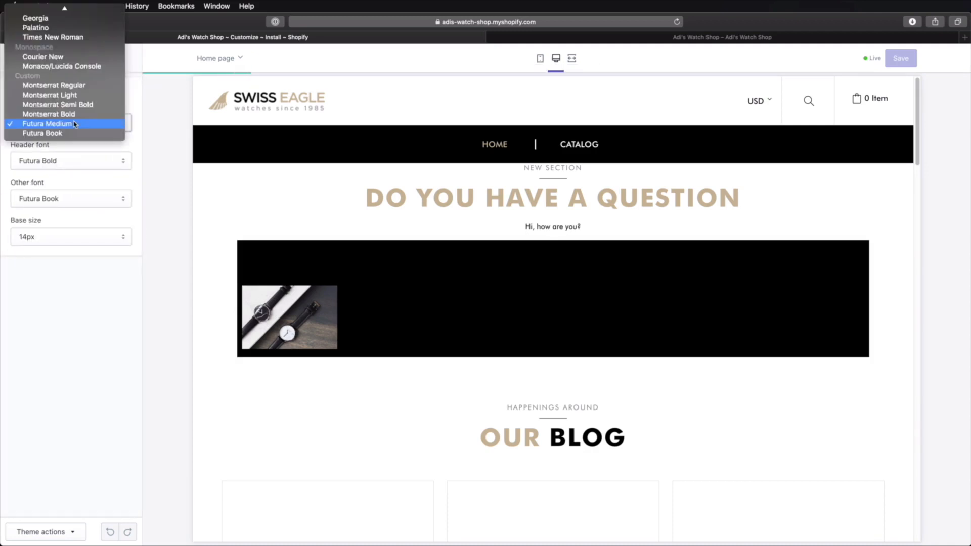
scroll(74, 124, "up", 10)
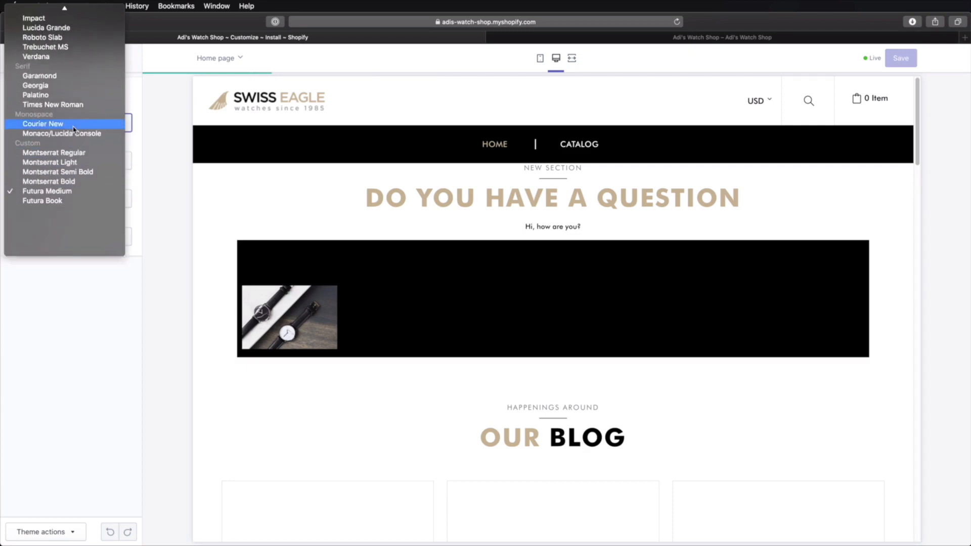
scroll(73, 128, "up", 2)
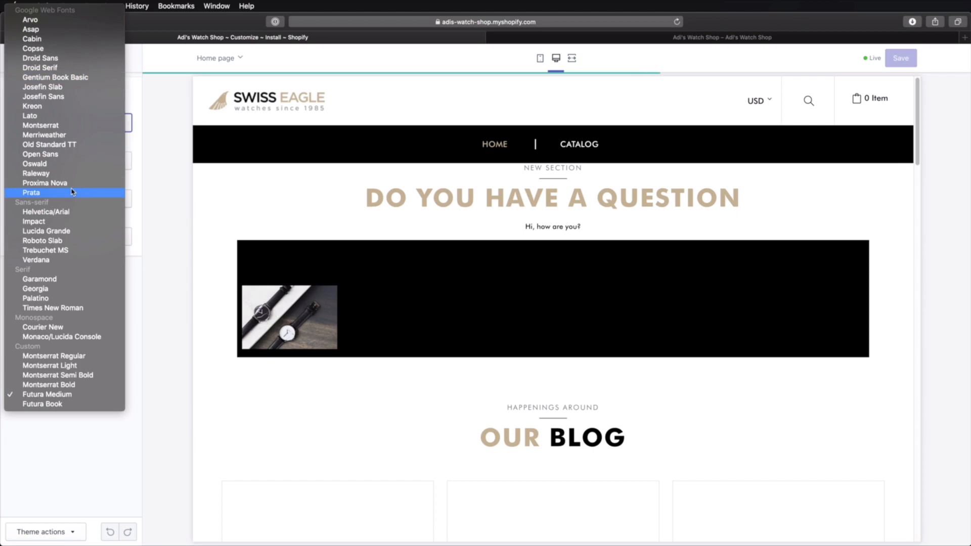
left_click(144, 186)
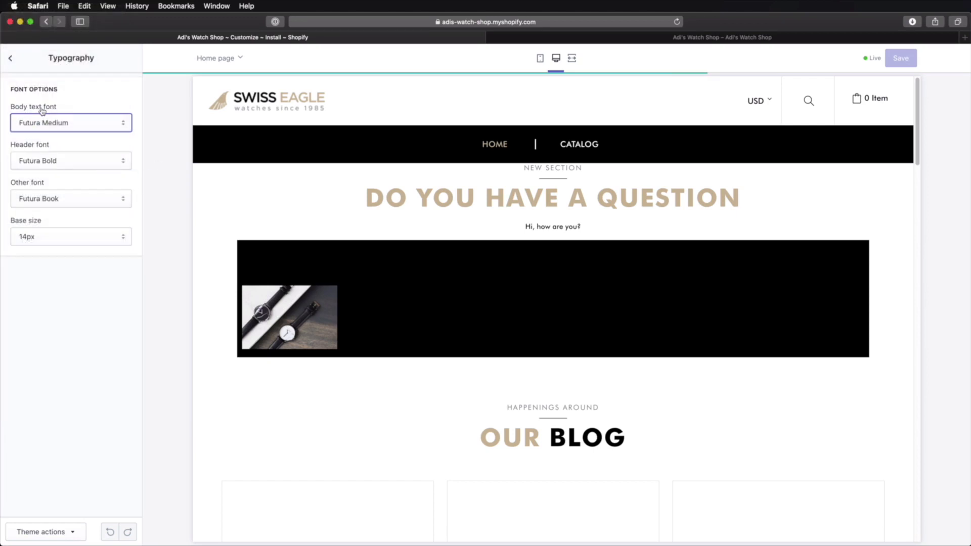
left_click(62, 198)
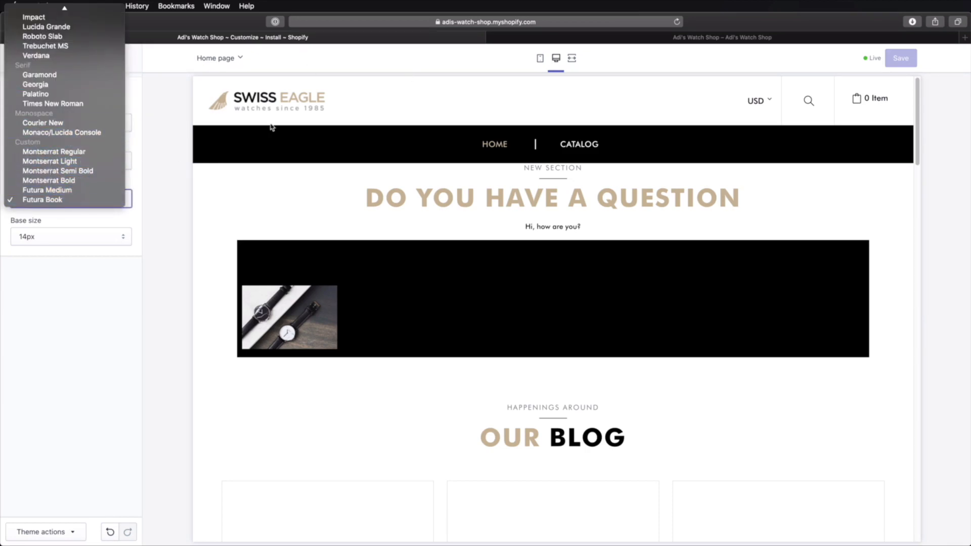
left_click(162, 100)
- Set the typography base size to 16px, save the theme changes, and leave the typography settings
left_click(64, 240)
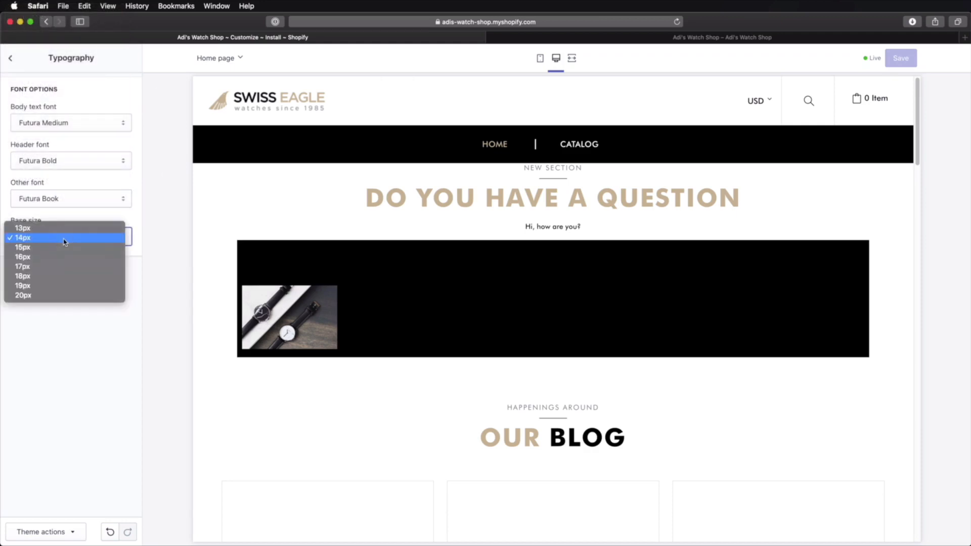
left_click(61, 256)
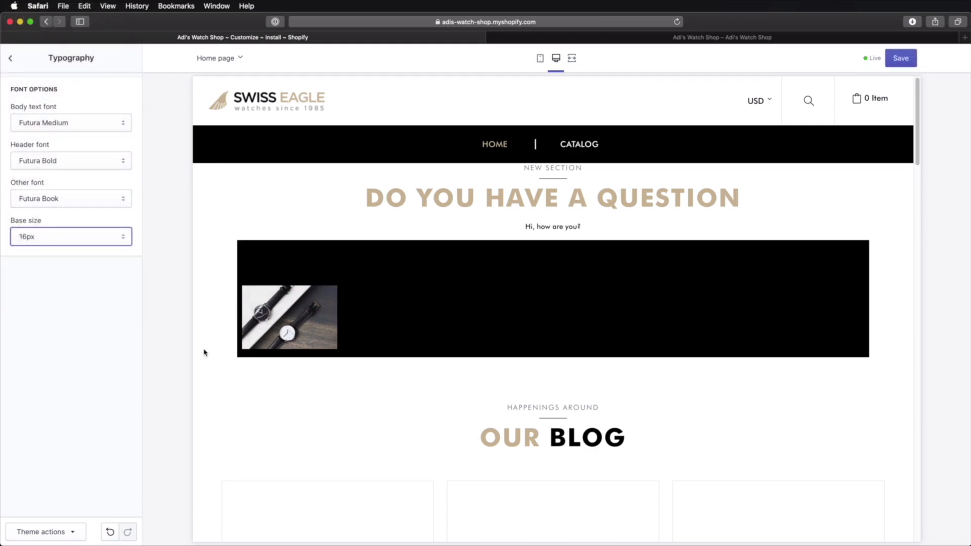
left_click(900, 58)
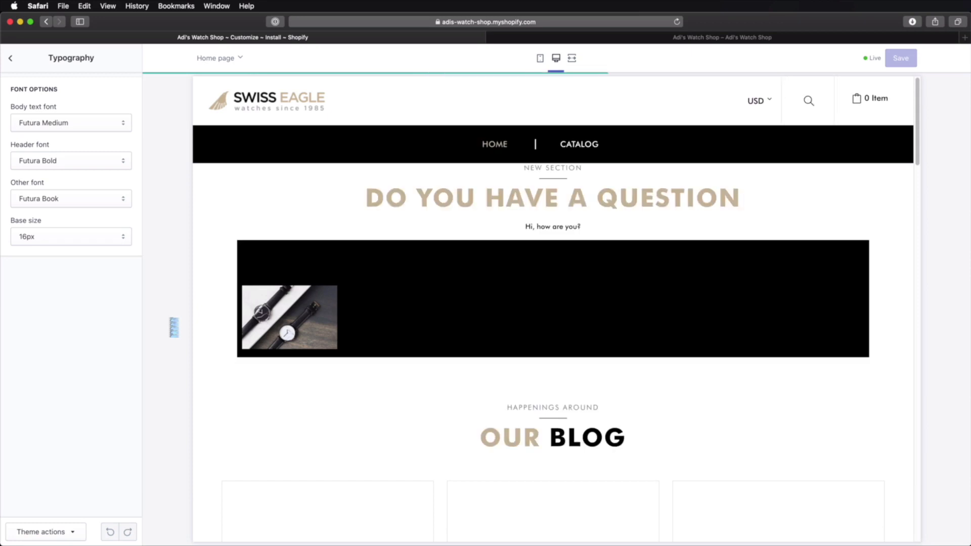
left_click(10, 58)
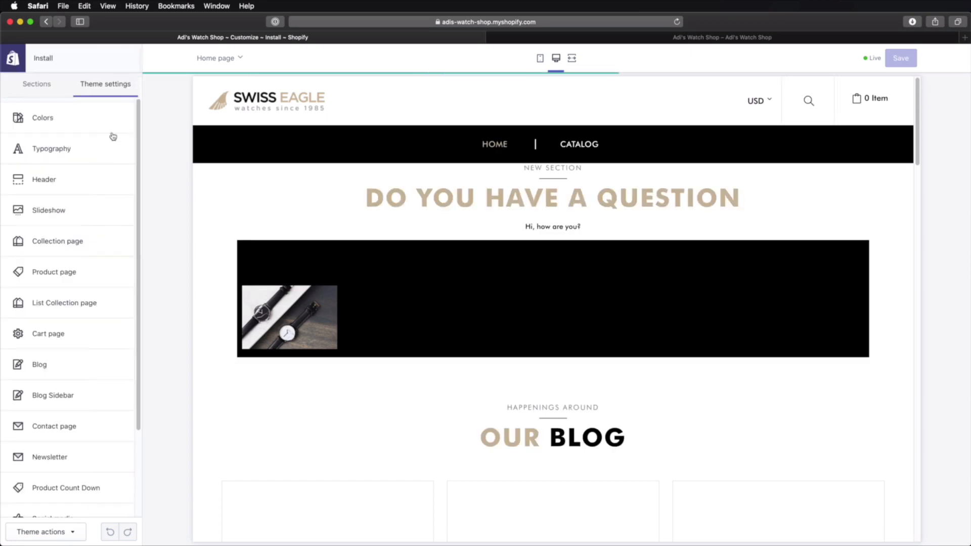
- Replace the custom logo in the header theme settings with the round crossed-arrows logo from the Brand folder in Assets
left_click(76, 183)
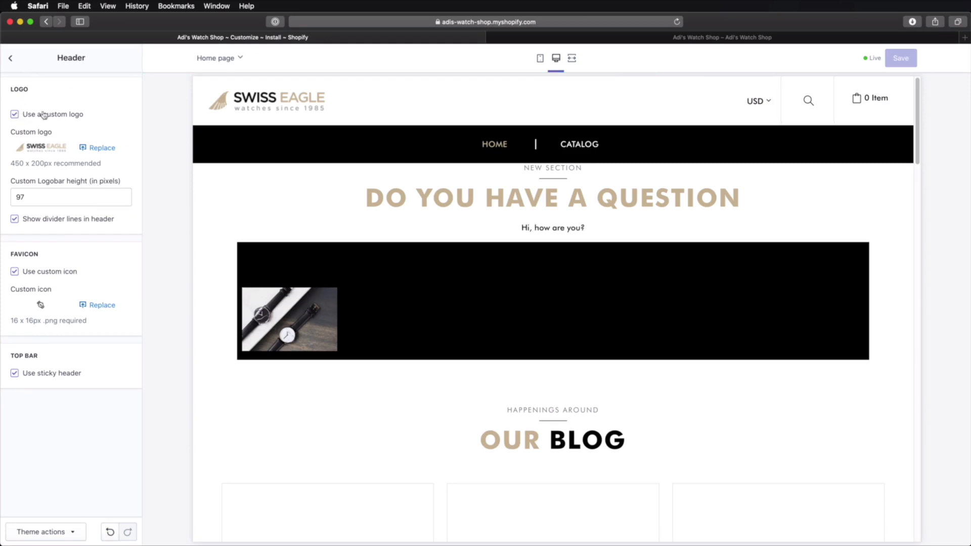
left_click(100, 147)
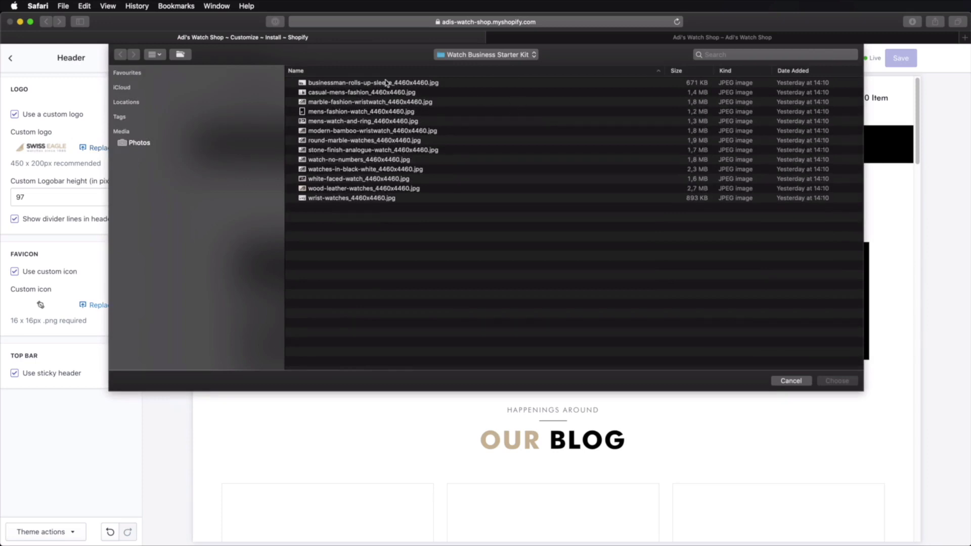
left_click(450, 55)
left_click(475, 65)
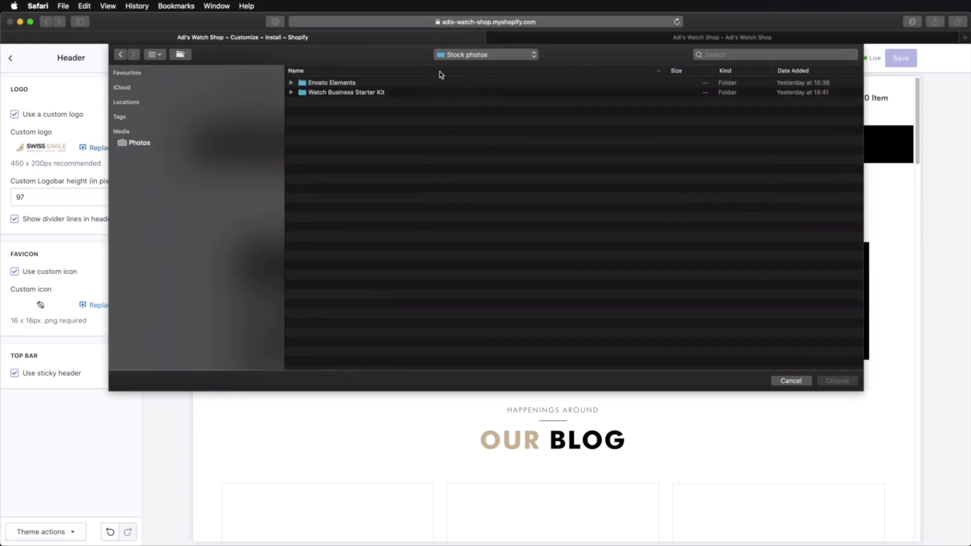
left_click(473, 54)
left_click(475, 65)
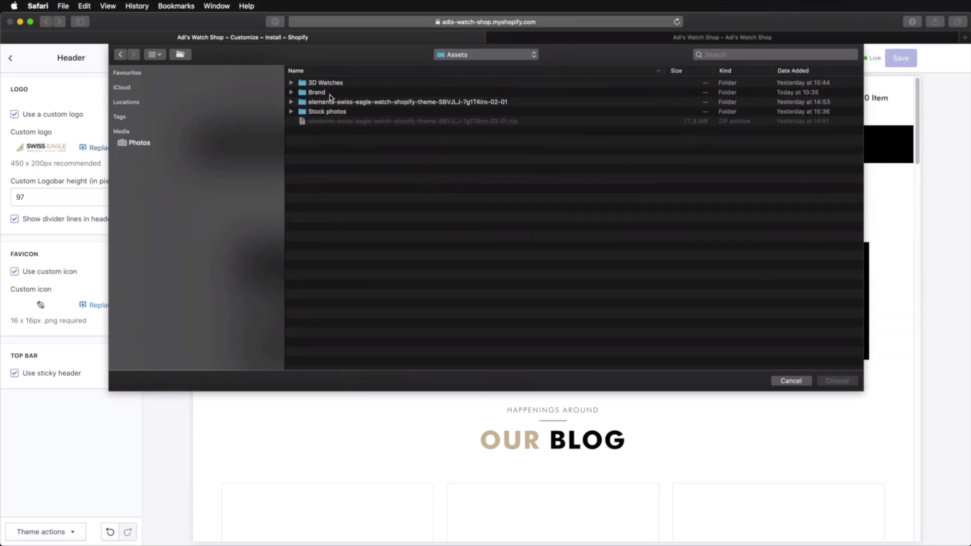
double_click(317, 92)
double_click(331, 171)
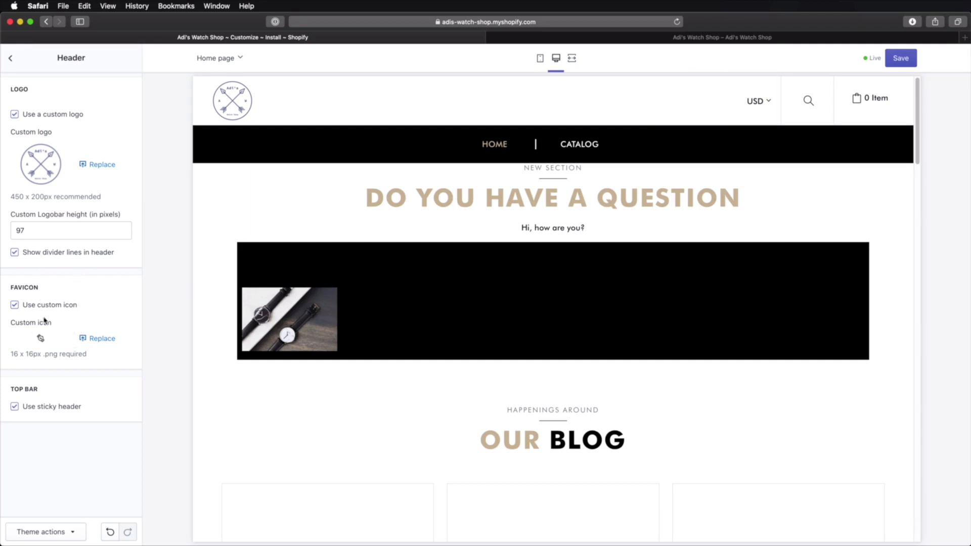
- Replace the custom favicon icon with favicon.png from the Brand folder, save the theme changes, and leave the header settings
left_click(94, 338)
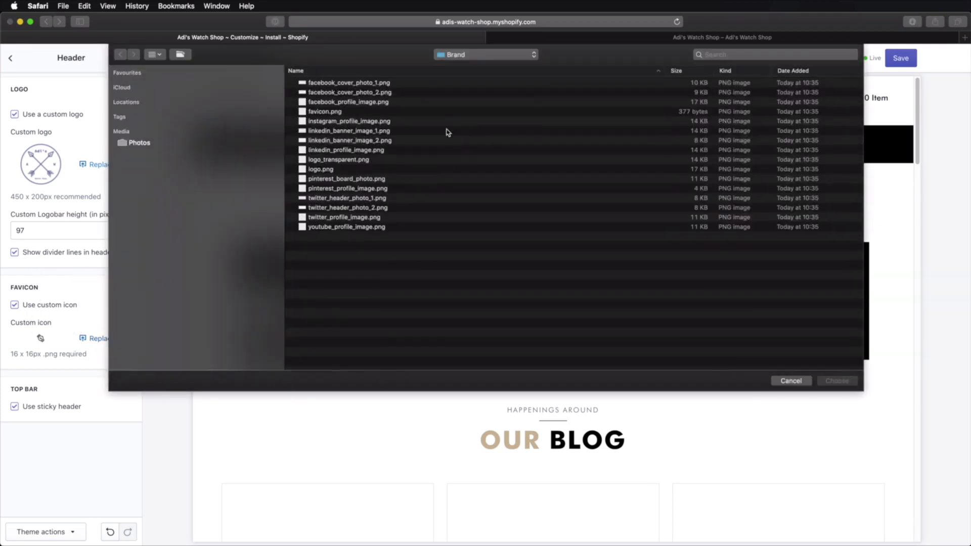
left_click(339, 112)
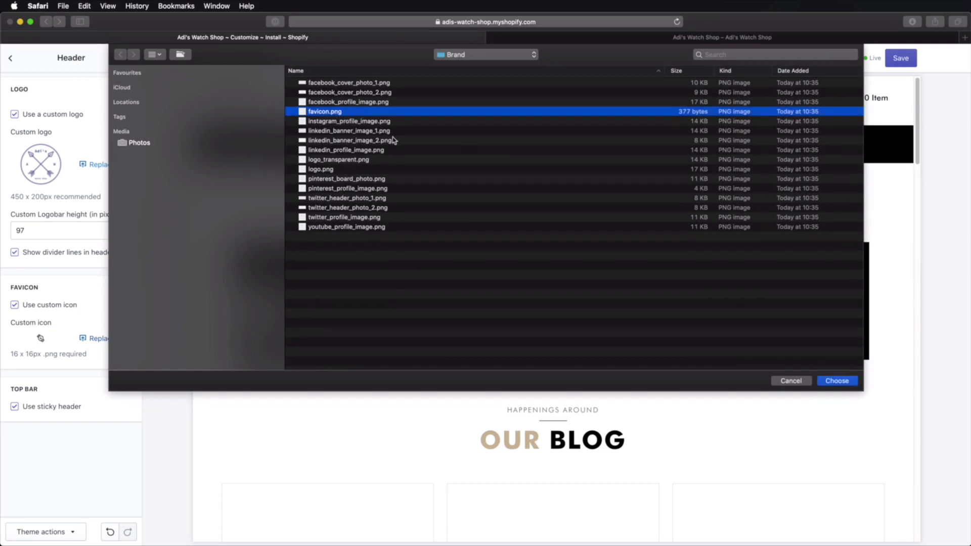
left_click(837, 380)
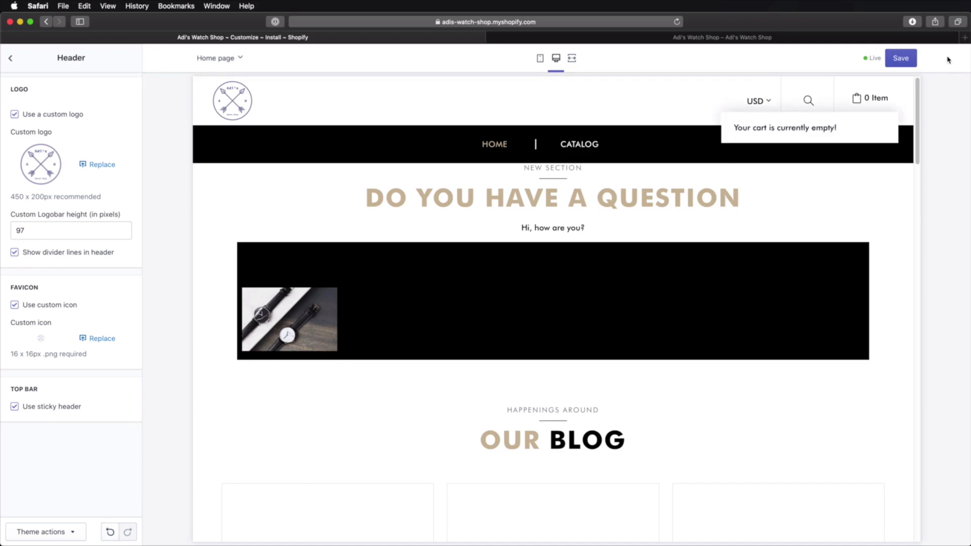
left_click(900, 58)
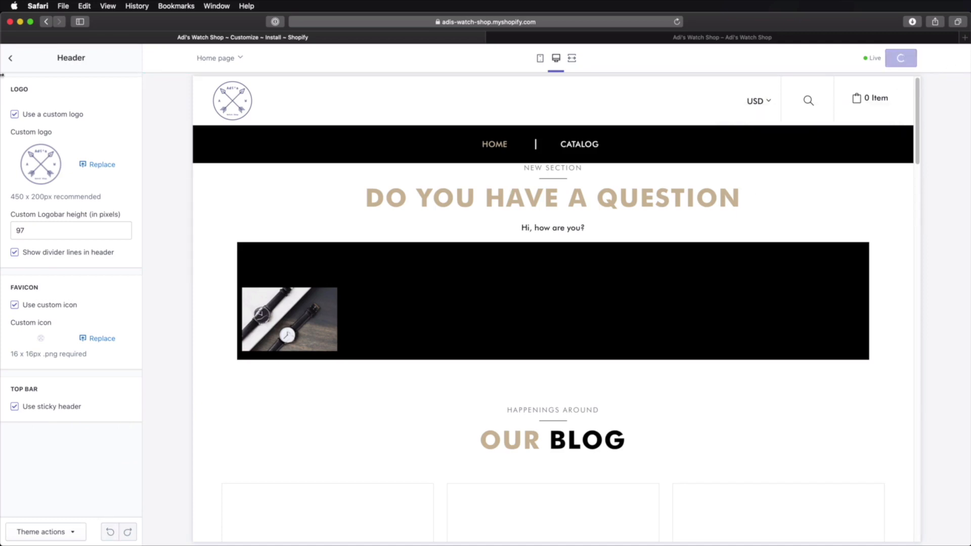
left_click(10, 58)
- Review the heading, text and button options for images 1 and 2 in the slideshow theme settings, and return to the settings list
left_click(121, 210)
scroll(100, 207, "down", 8)
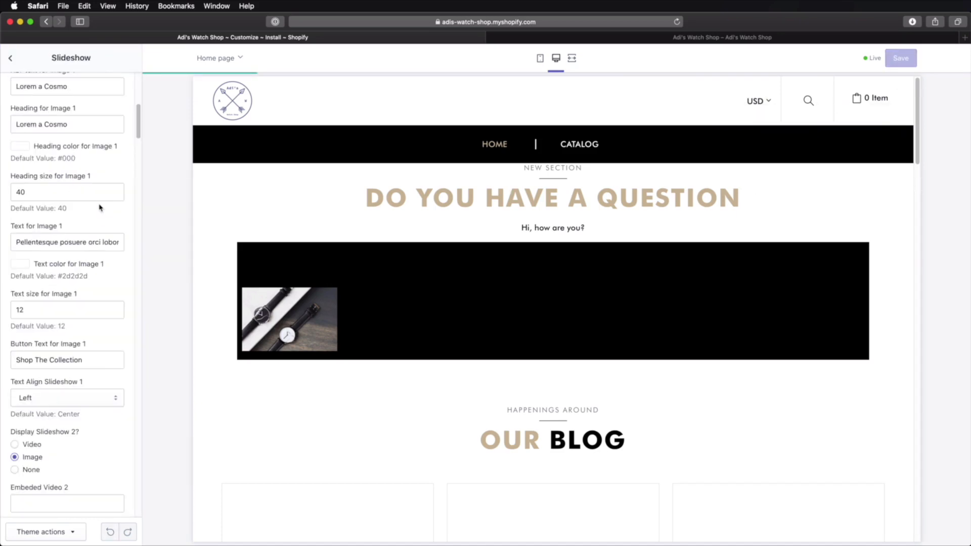
scroll(100, 207, "down", 8)
scroll(100, 207, "down", 13)
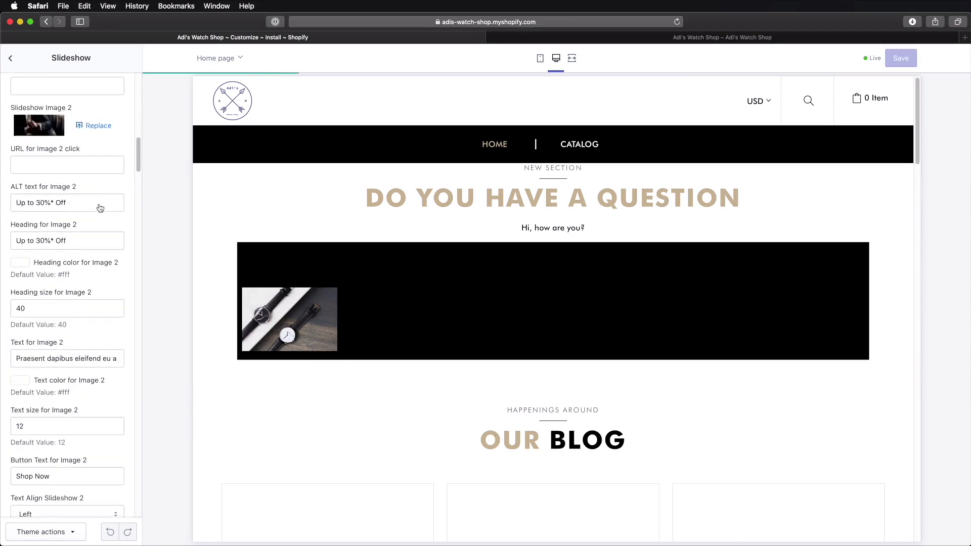
left_click(10, 59)
- Look through the remaining theme settings categories down to Checkout and compare them with the list of home page sections
scroll(100, 217, "down", 1)
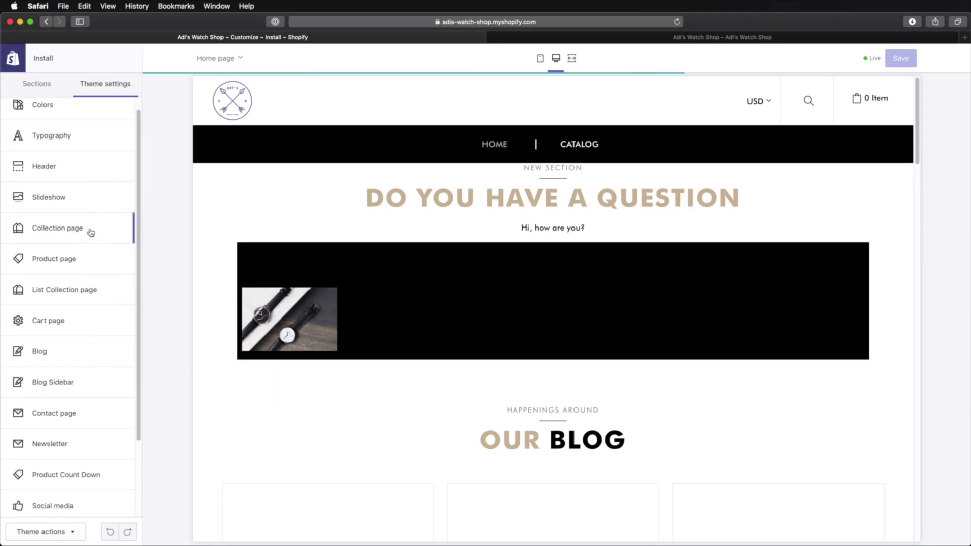
scroll(91, 228, "down", 5)
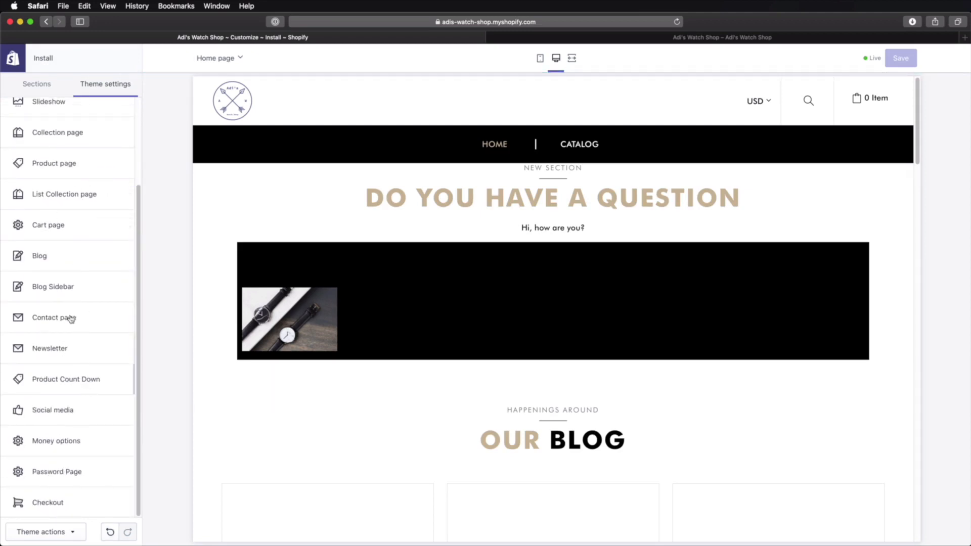
scroll(111, 407, "up", 4)
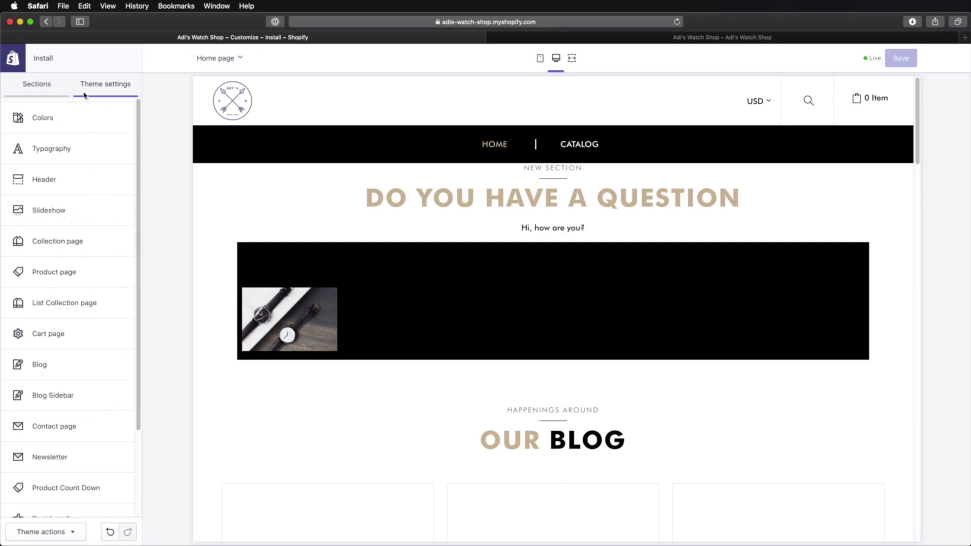
left_click(38, 90)
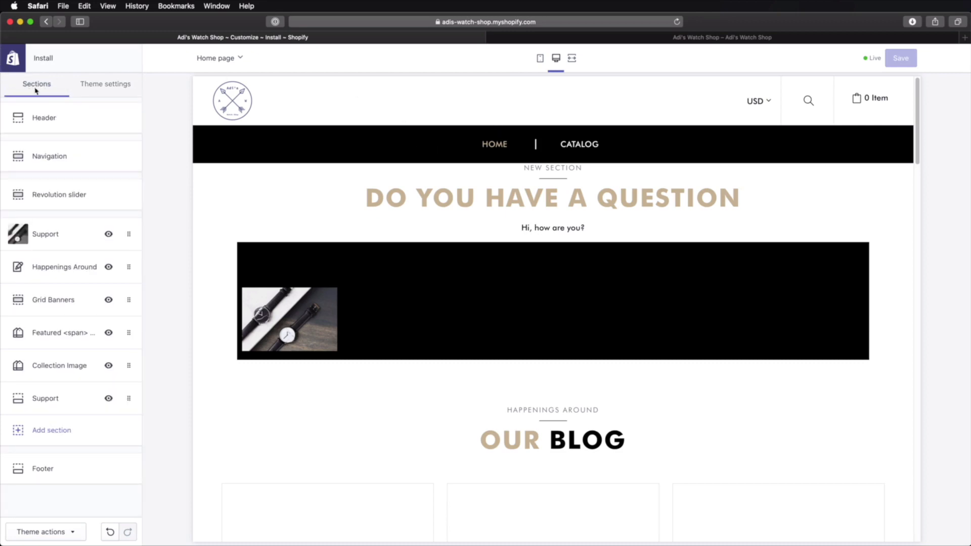
left_click(103, 89)
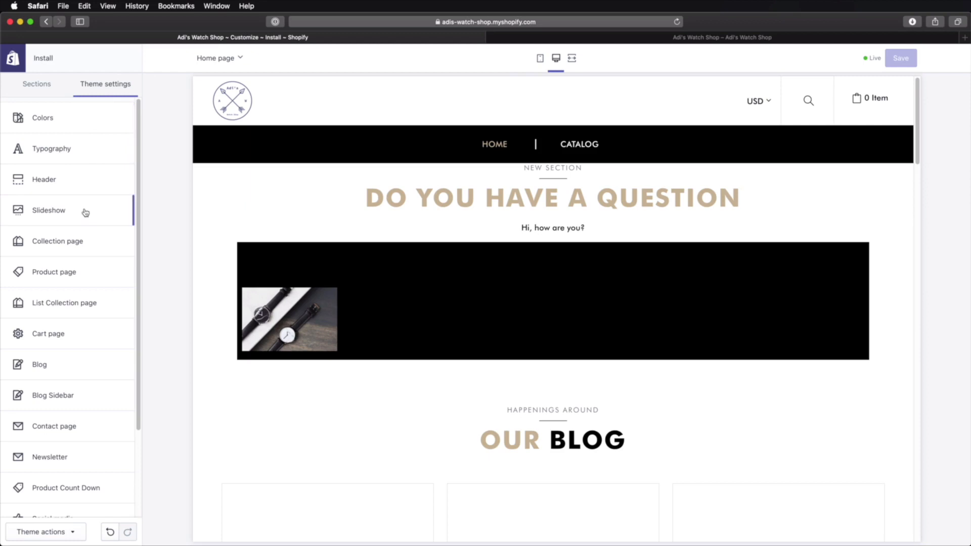
scroll(86, 210, "down", 3)
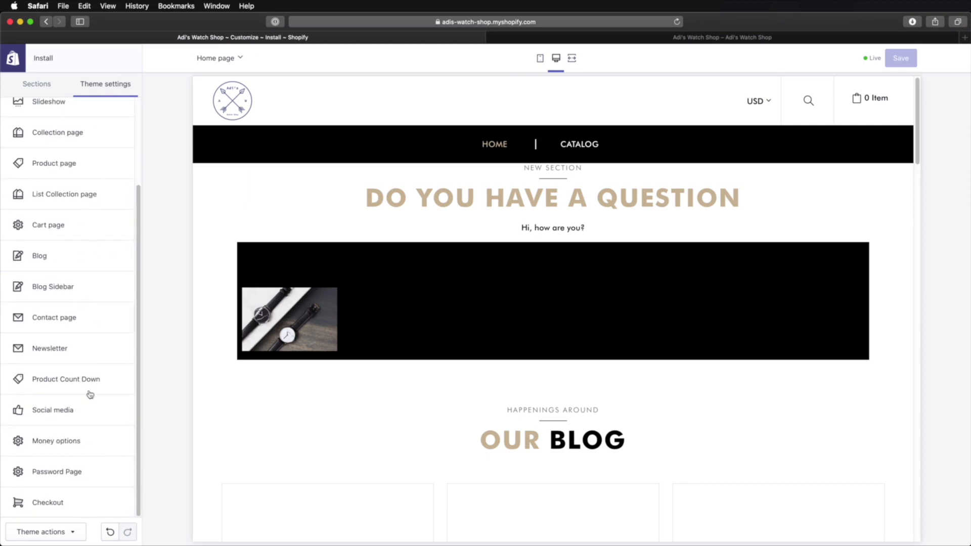